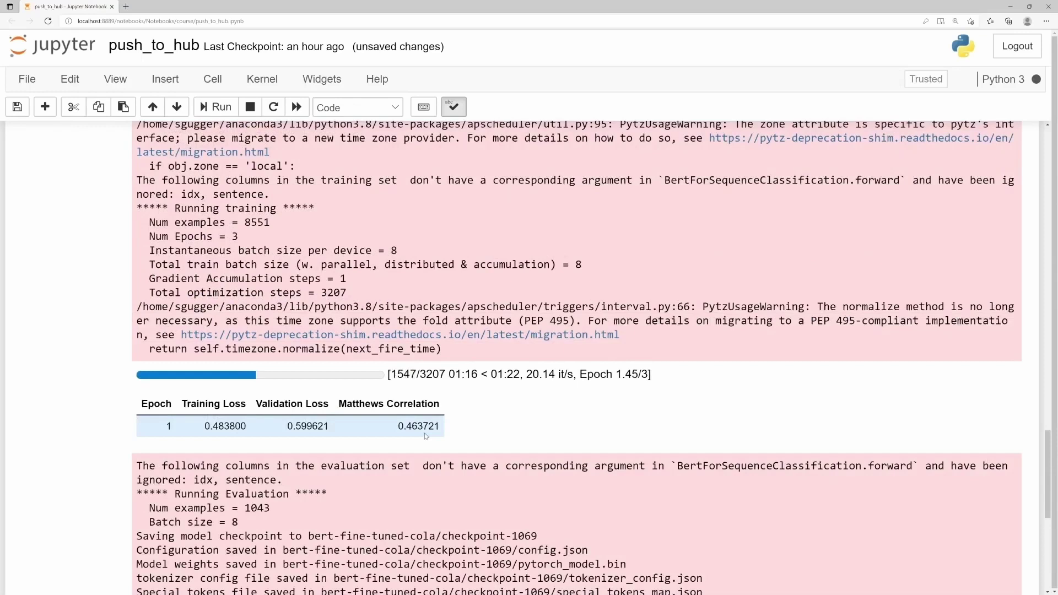
# Step: Scroll the push_to_hub notebook back to the tokenizer and preprocessing cells
pyautogui.scroll(-1, 426, 436)
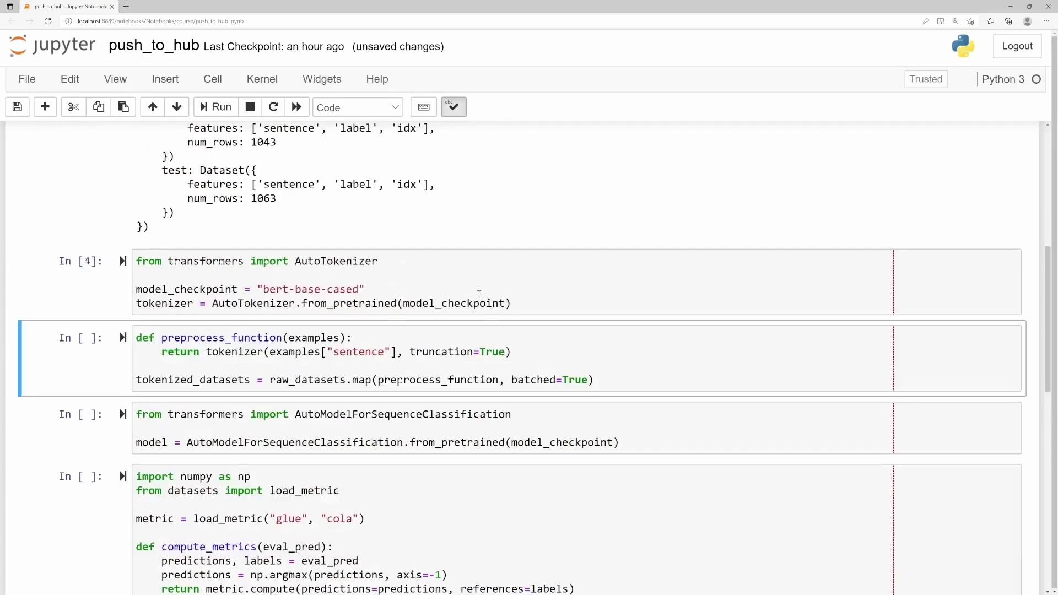
# Step: Run the model and metric cells, then review push_to_hub=True in the TrainingArguments cell
pyautogui.hotkey('shift', 'Return')
pyautogui.hotkey('shift', 'Return')
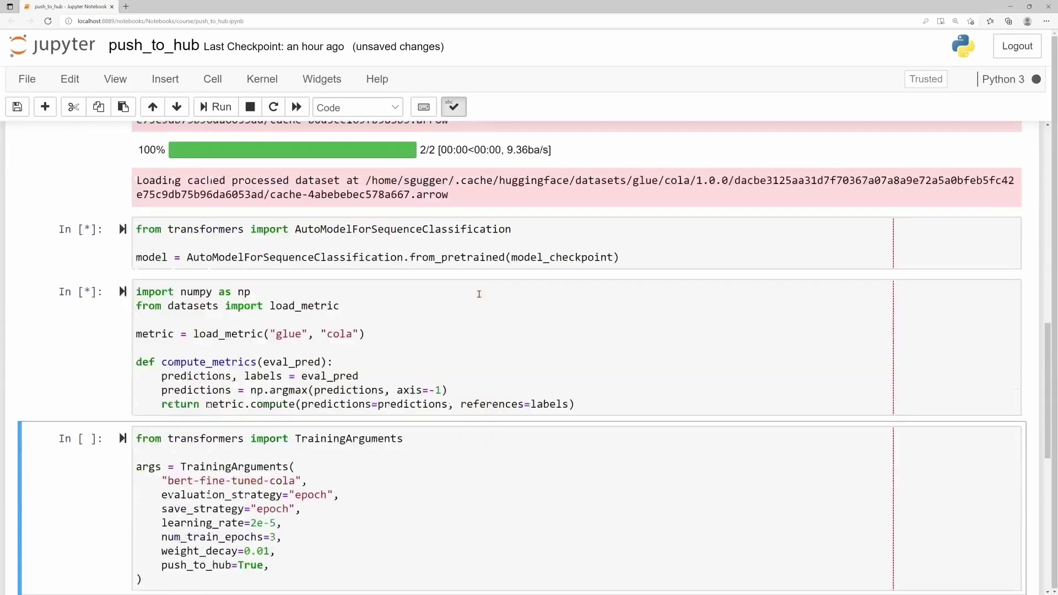
pyautogui.hotkey('shift', 'Return')
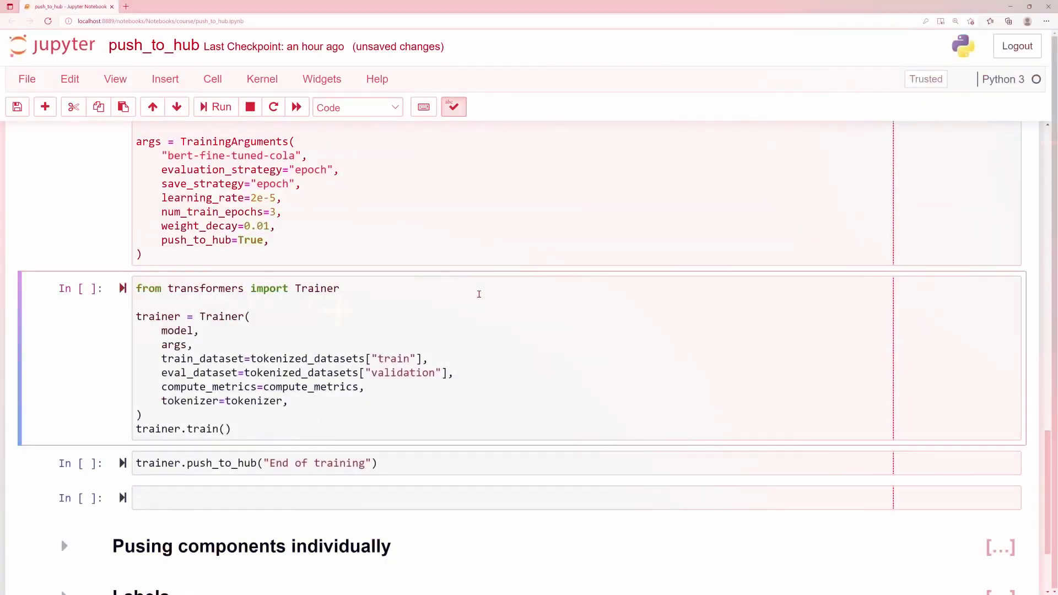
pyautogui.scroll(-2, 479, 294)
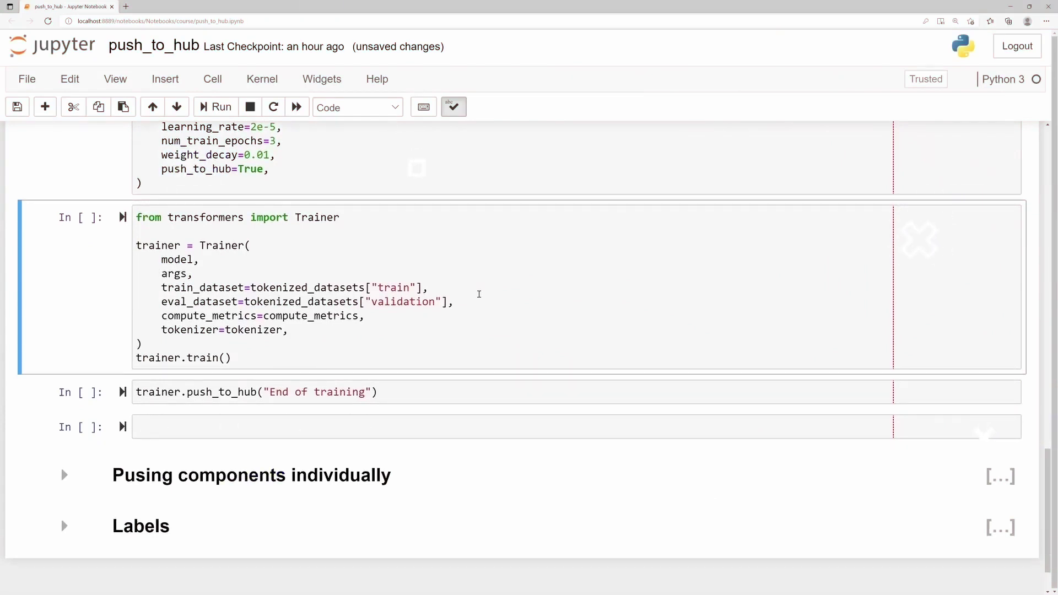
pyautogui.scroll(6, 405, 305)
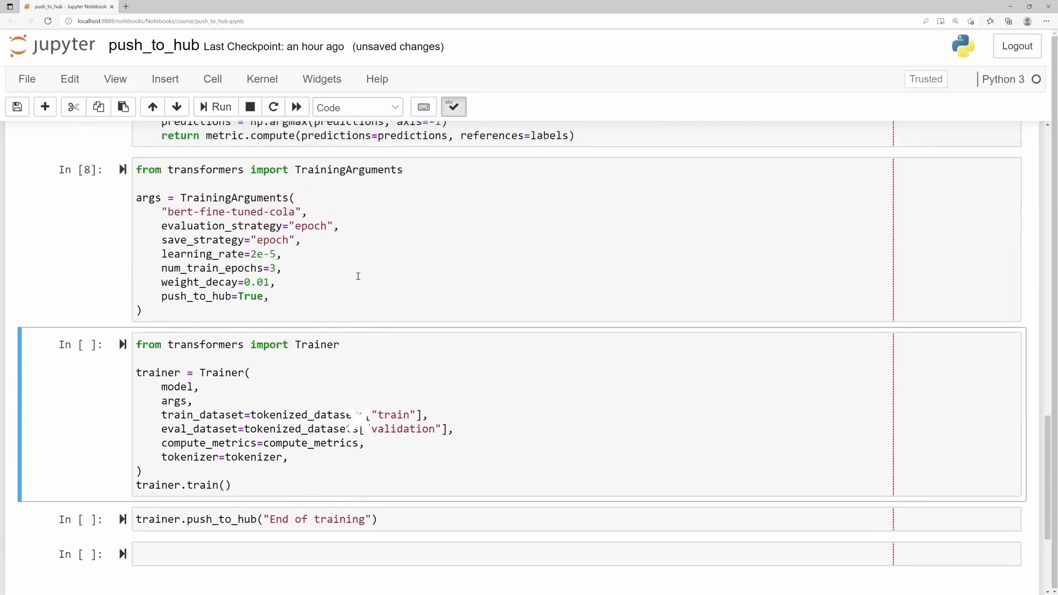
pyautogui.click(255, 384)
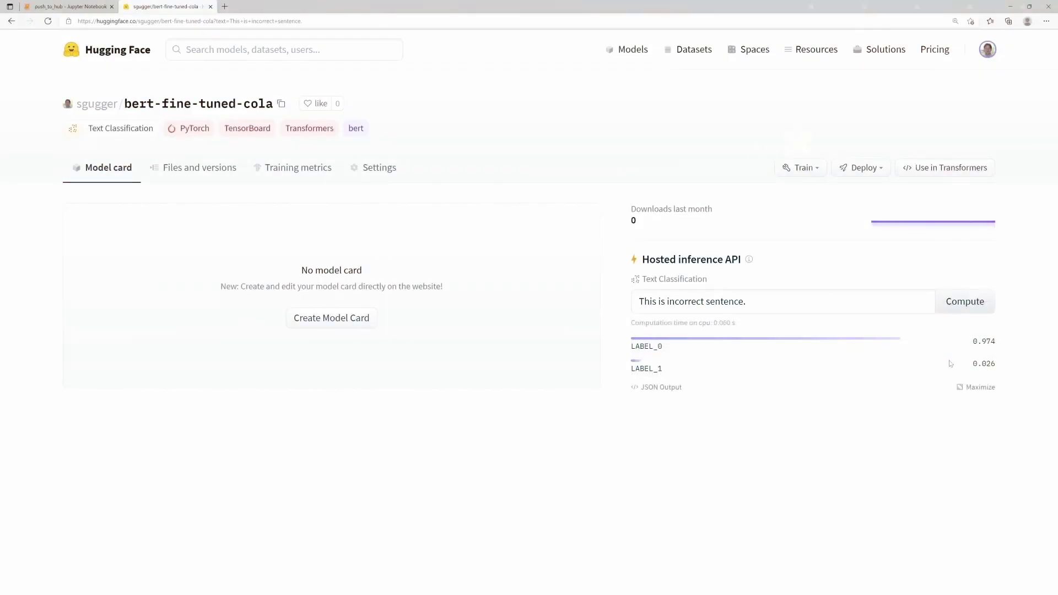
# Step: Run the trainer.push_to_hub cell to upload the model to the Hub
pyautogui.click(84, 5)
pyautogui.scroll(-5, 216, 169)
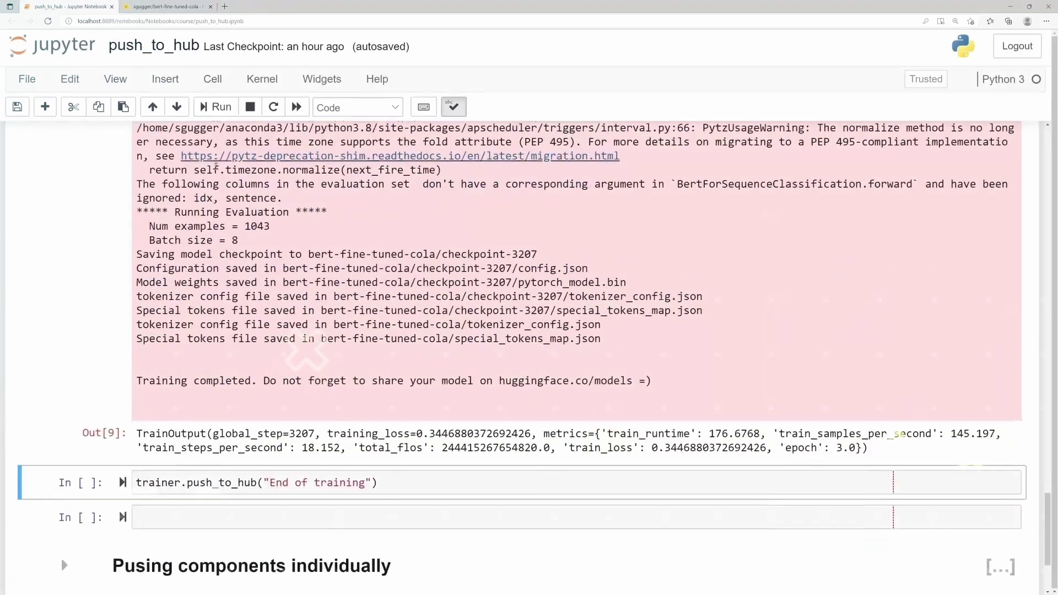
pyautogui.scroll(-3, 216, 170)
pyautogui.hotkey('shift', 'Return')
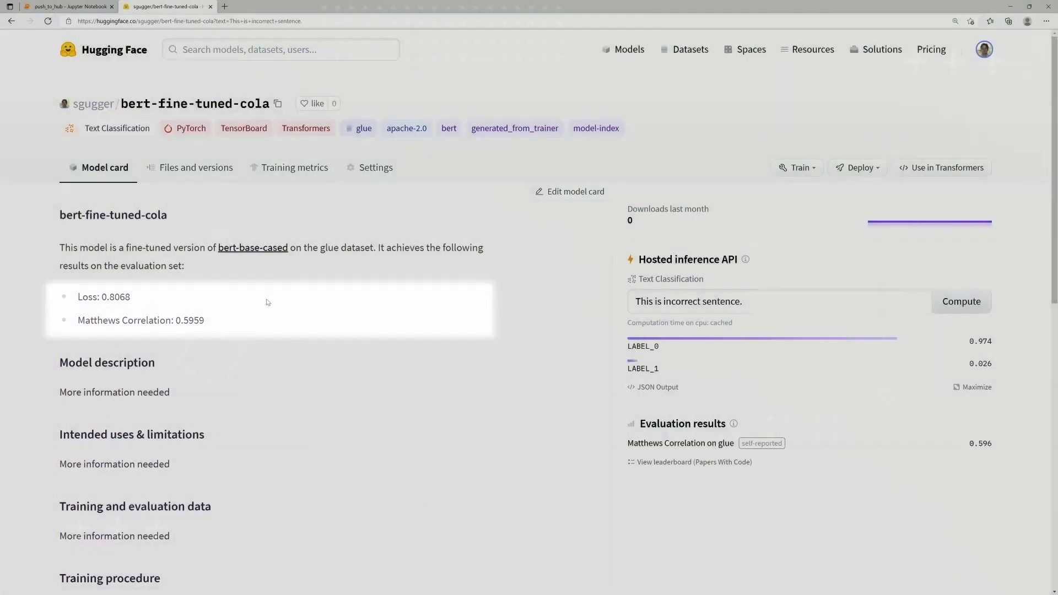
# Step: View the model's Training metrics, then expand the Pushing components individually section
pyautogui.scroll(-3, 267, 302)
pyautogui.click(309, 168)
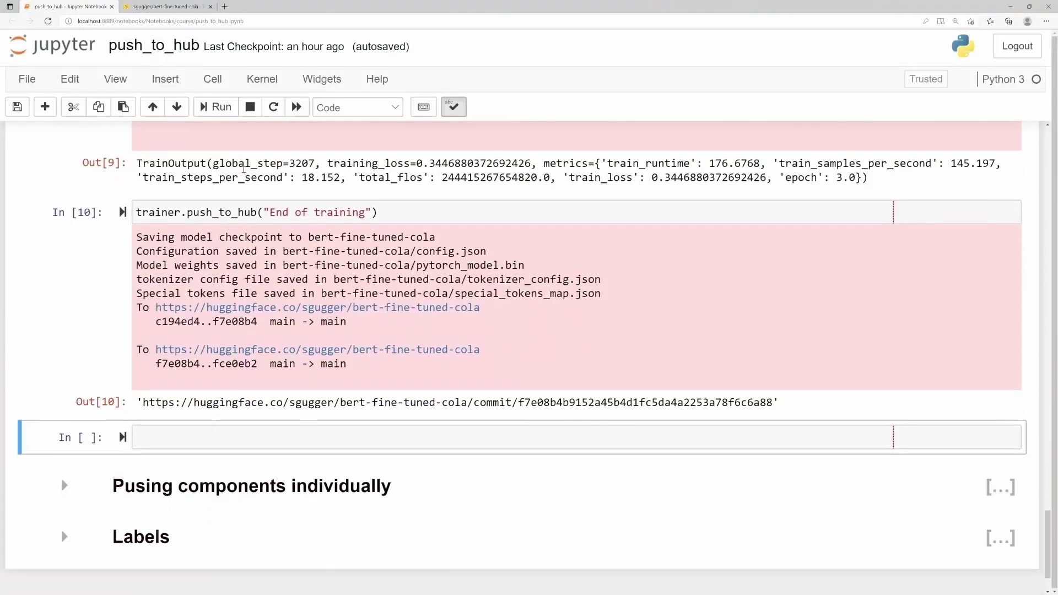
pyautogui.scroll(-2, 185, 330)
pyautogui.click(64, 413)
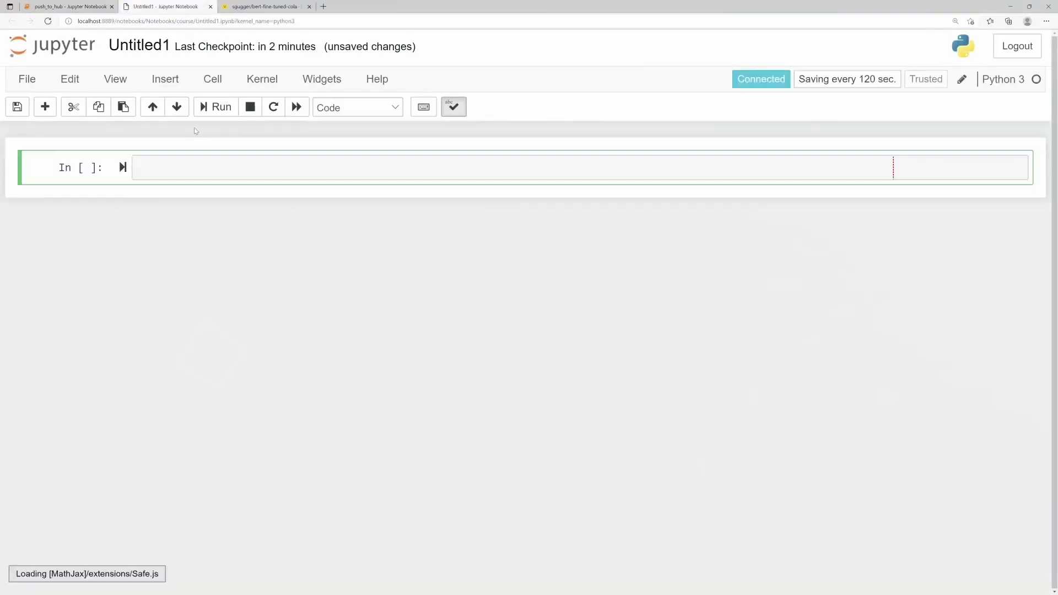
pyautogui.write('fr')
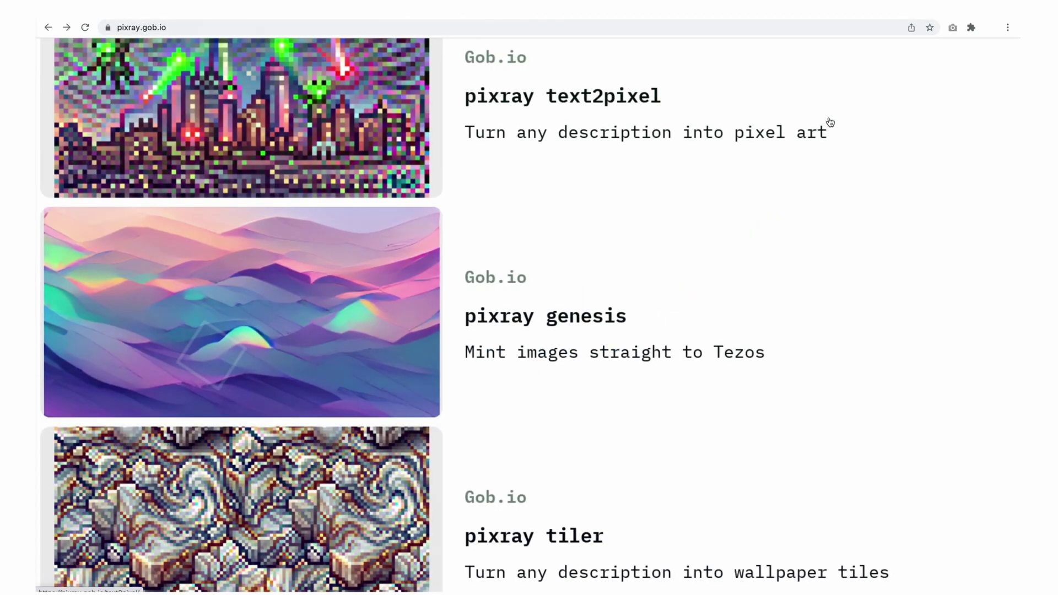
# Step: Review the draft text2image video for 'The Dog chased the ball in the park', rewinding to about 60%
pyautogui.scroll(5, 830, 122)
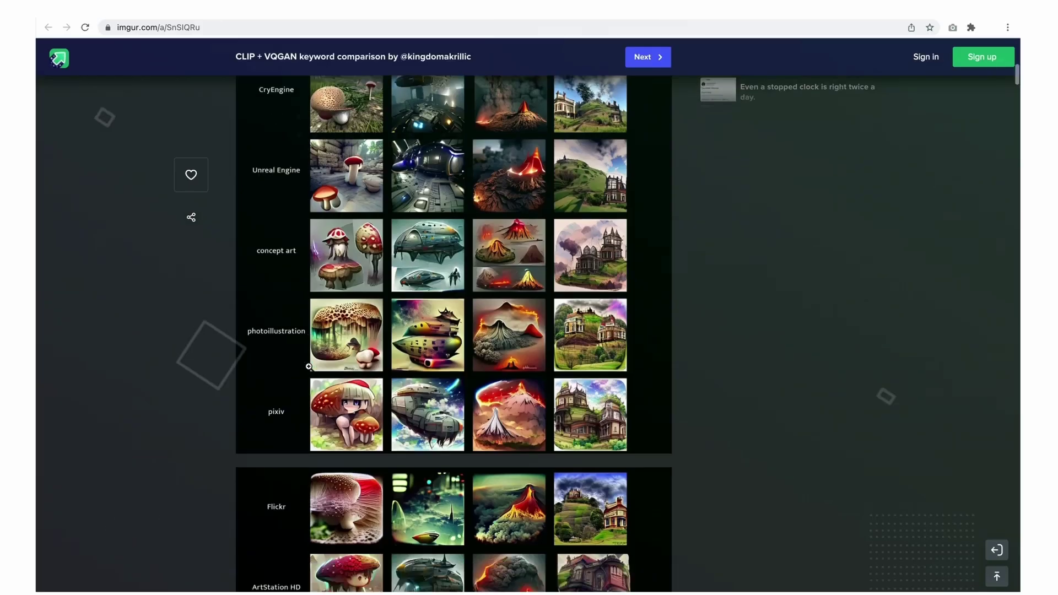
pyautogui.scroll(-5, 267, 244)
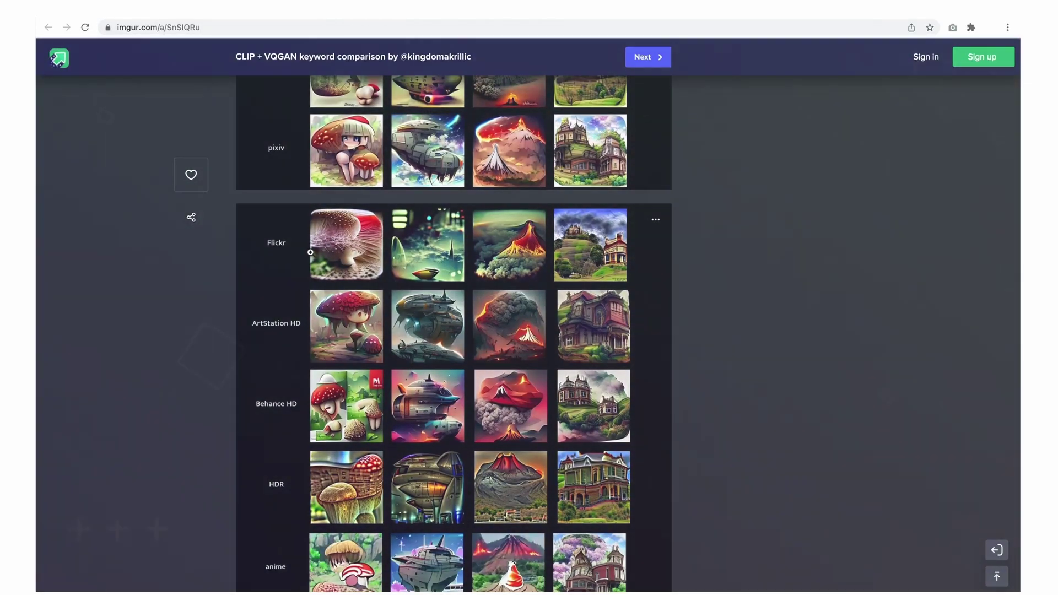
pyautogui.scroll(-3, 303, 343)
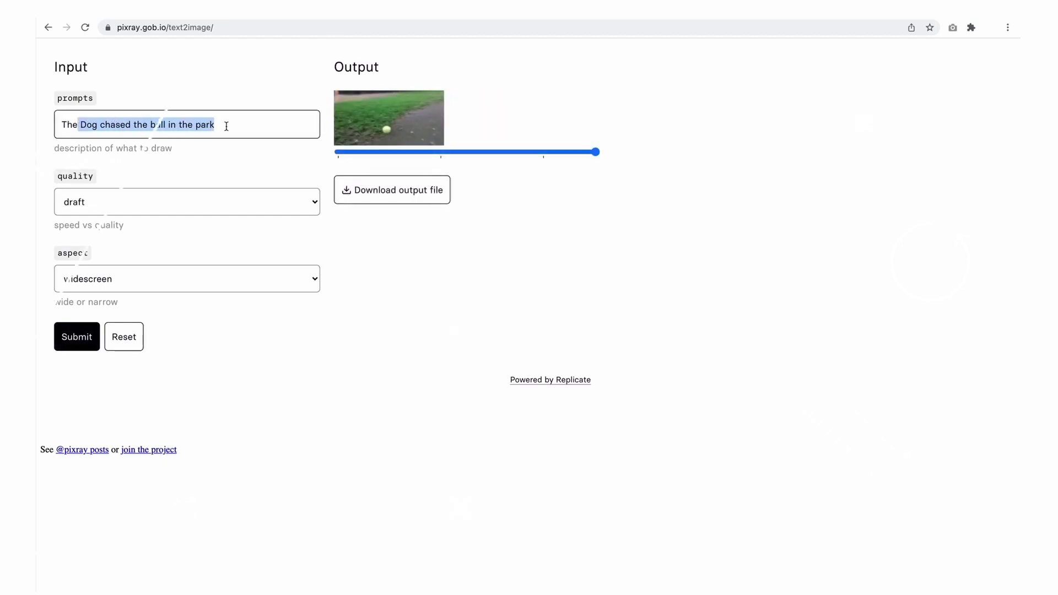
pyautogui.click(226, 126)
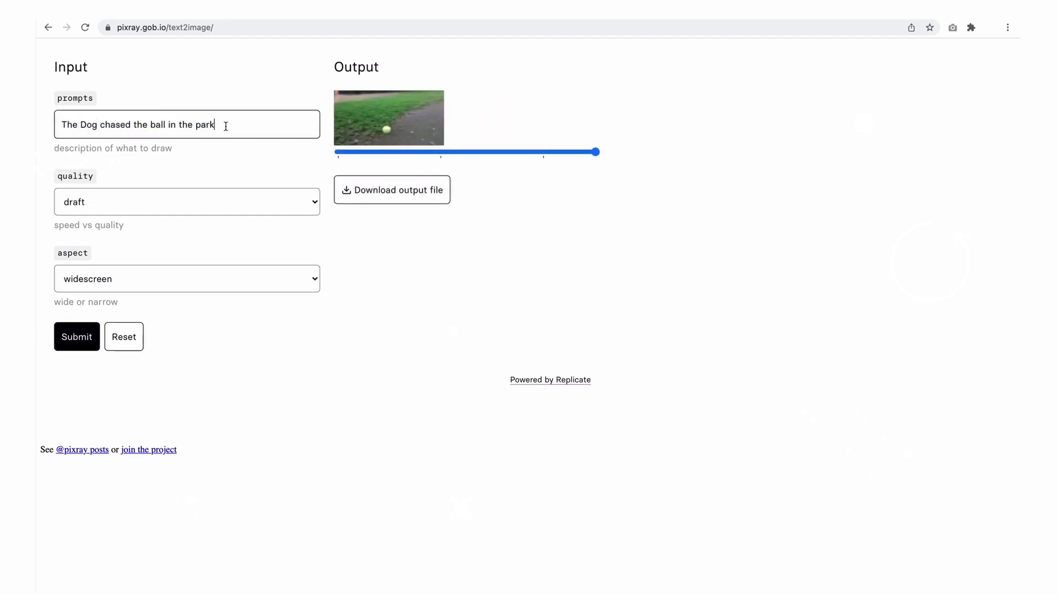
pyautogui.moveTo(594, 153); pyautogui.dragTo(473, 157)
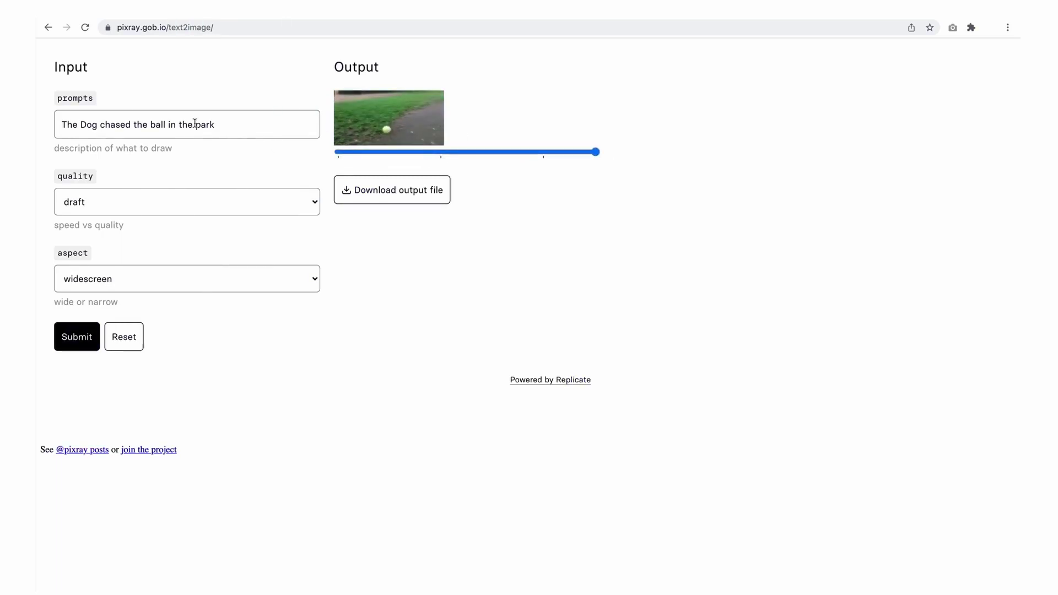
pyautogui.moveTo(149, 126); pyautogui.dragTo(62, 124)
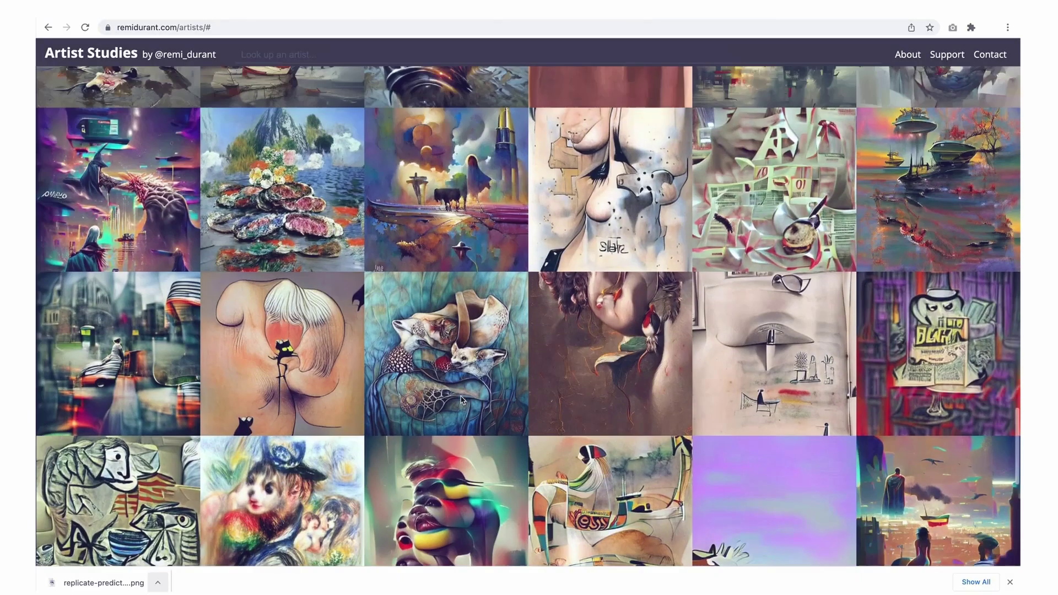
# Step: Scroll the Art Movements and Styles gallery and open the Claude Monet artist study
pyautogui.scroll(4, 443, 401)
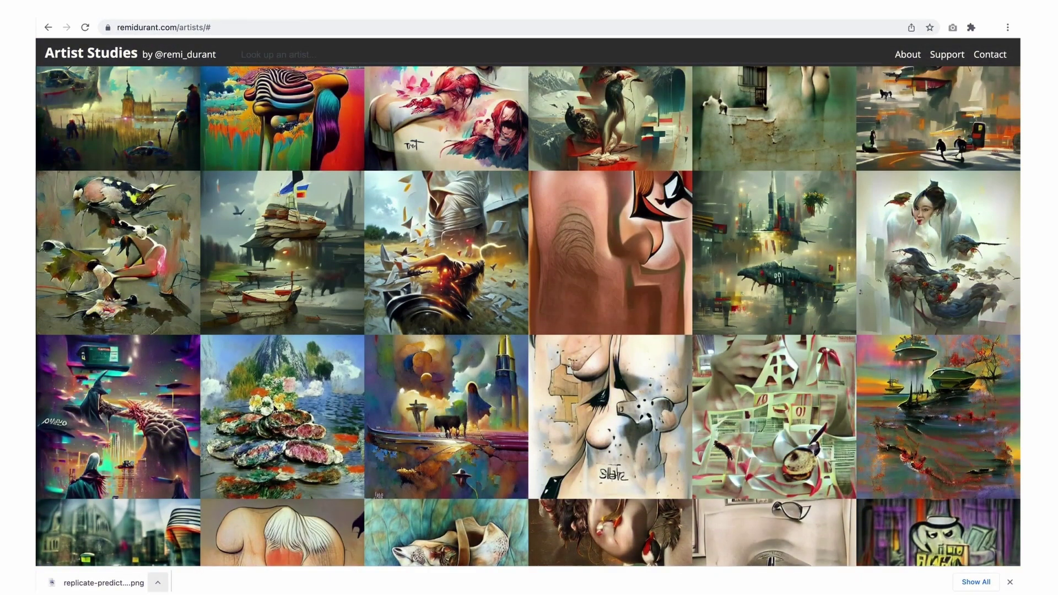
pyautogui.click(279, 405)
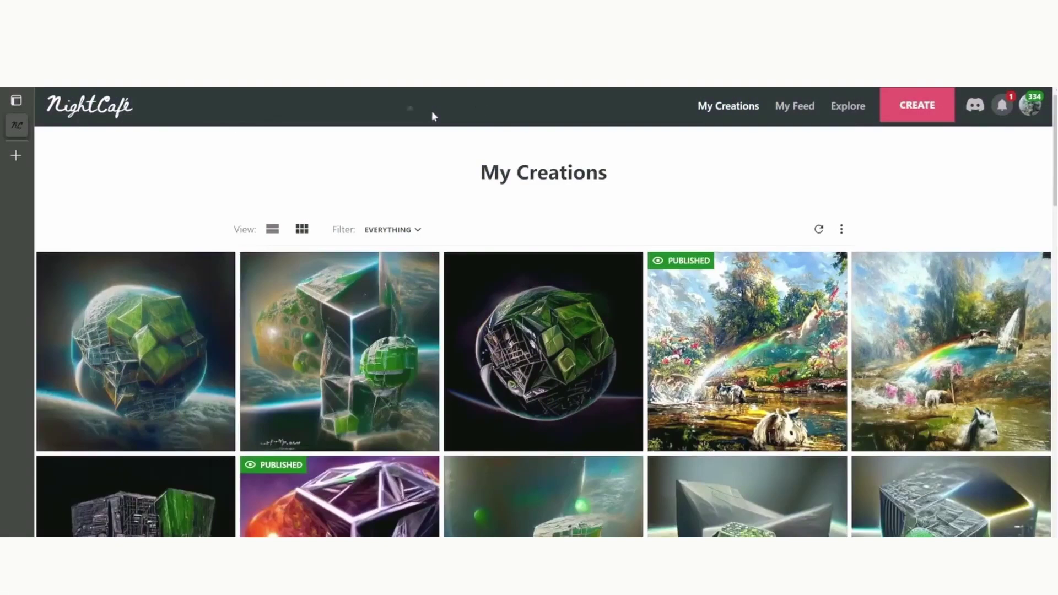
# Step: Browse My Creations and My Feed, then bring up the NightCafe Lounge Discord invite
pyautogui.click(716, 113)
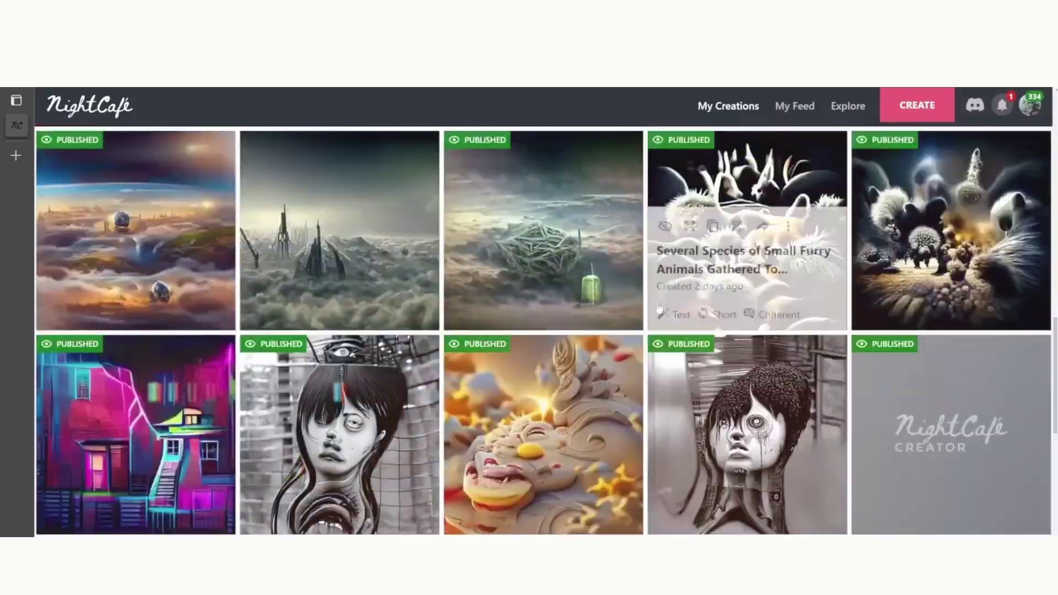
pyautogui.scroll(-20, 658, 308)
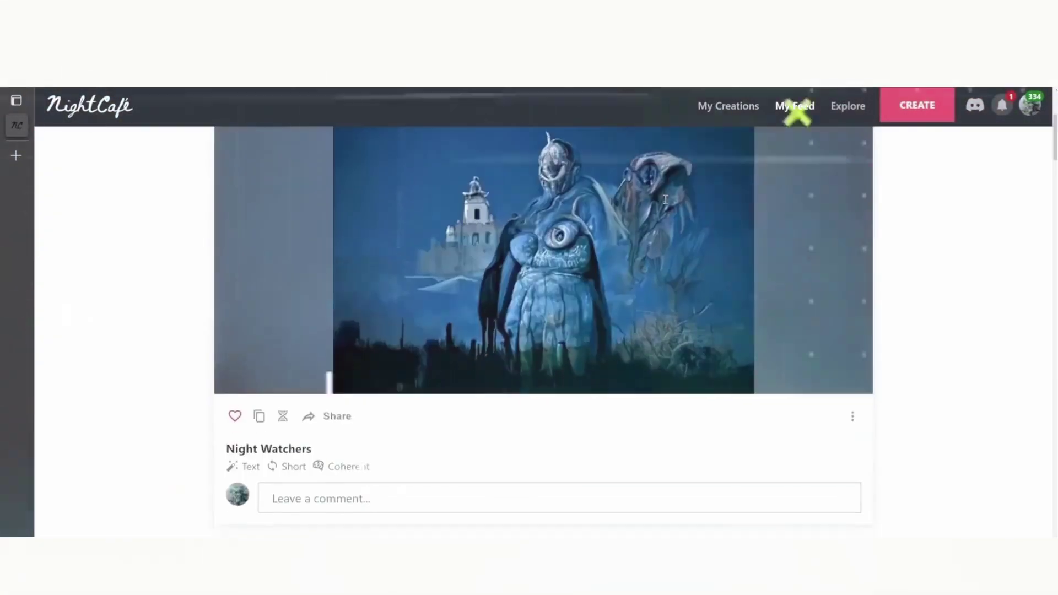
pyautogui.scroll(2, 666, 205)
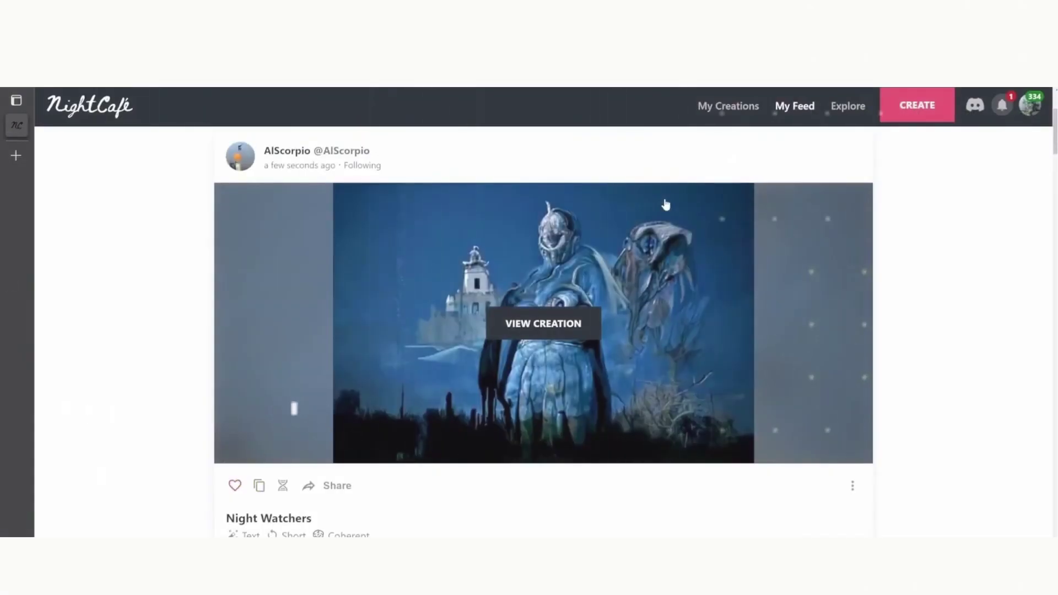
pyautogui.scroll(-10, 666, 205)
pyautogui.scroll(4, 666, 205)
pyautogui.scroll(-10, 666, 205)
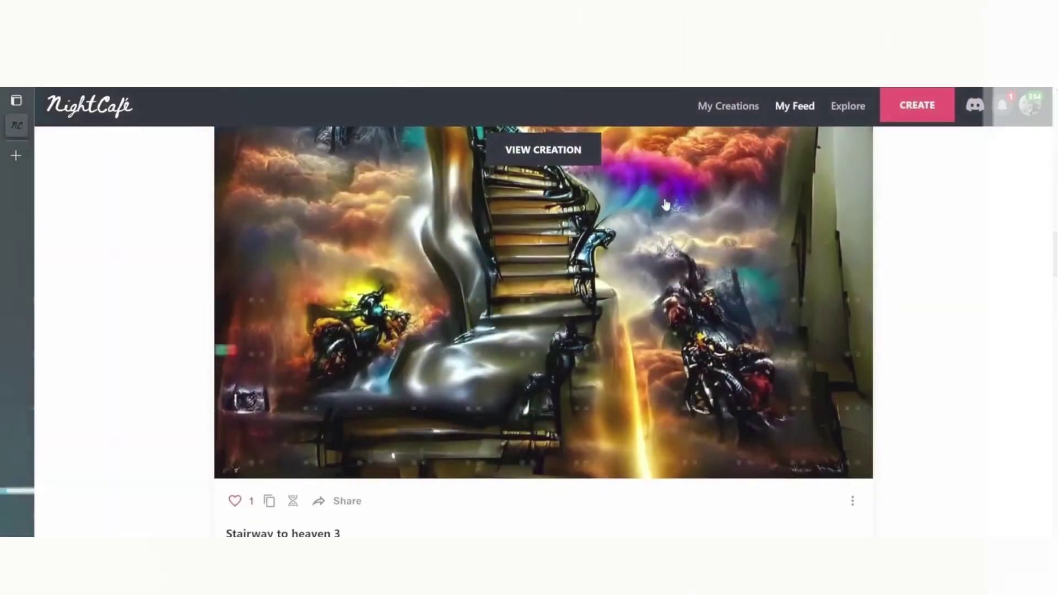
pyautogui.scroll(12, 666, 205)
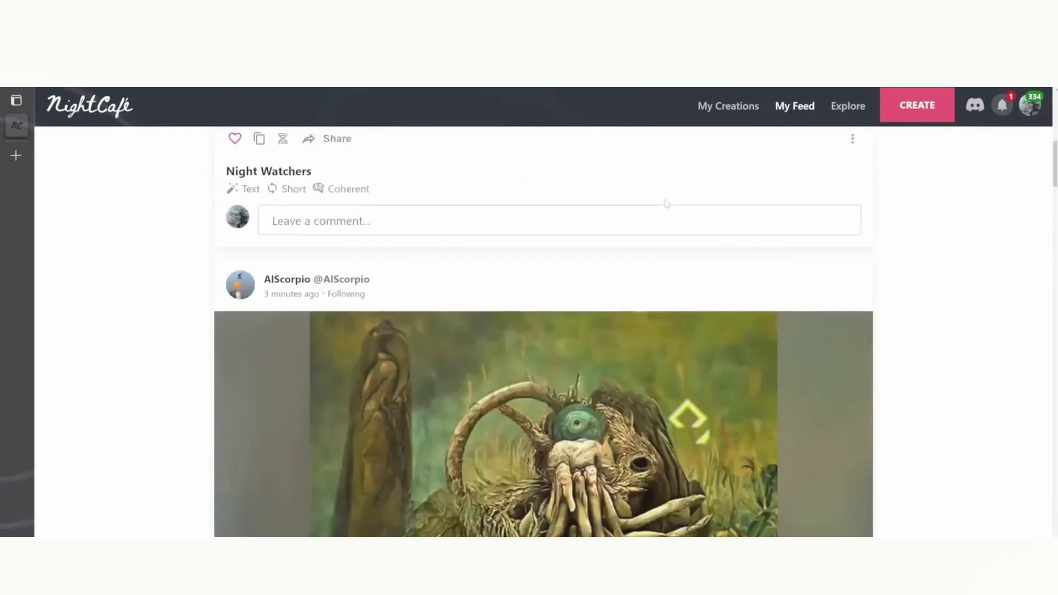
pyautogui.scroll(1, 666, 203)
pyautogui.click(975, 106)
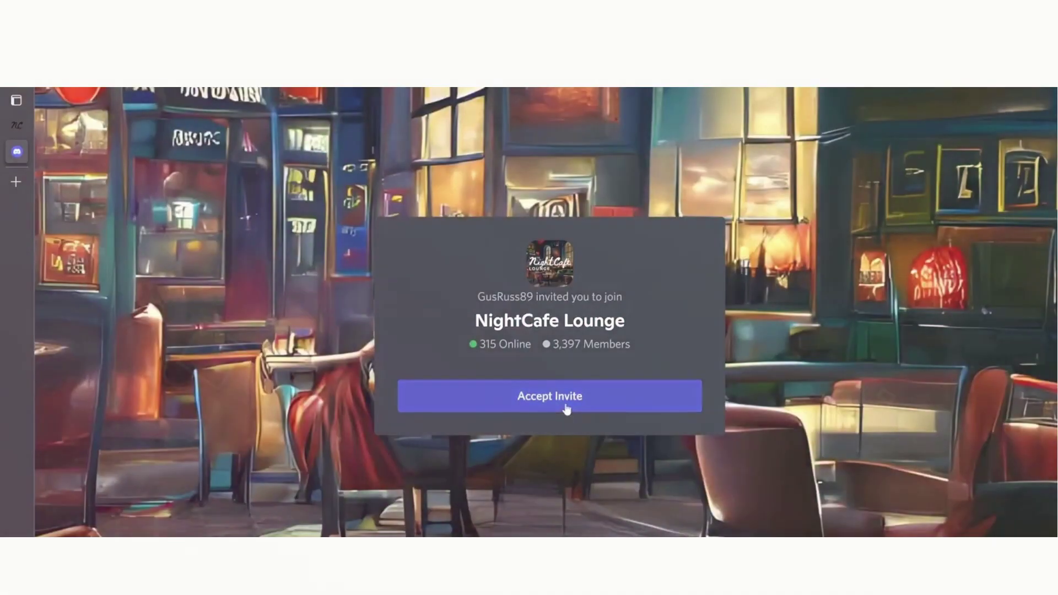
# Step: Accept the NightCafe Lounge invite, always allow Discord to launch, and browse the channel list
pyautogui.click(568, 408)
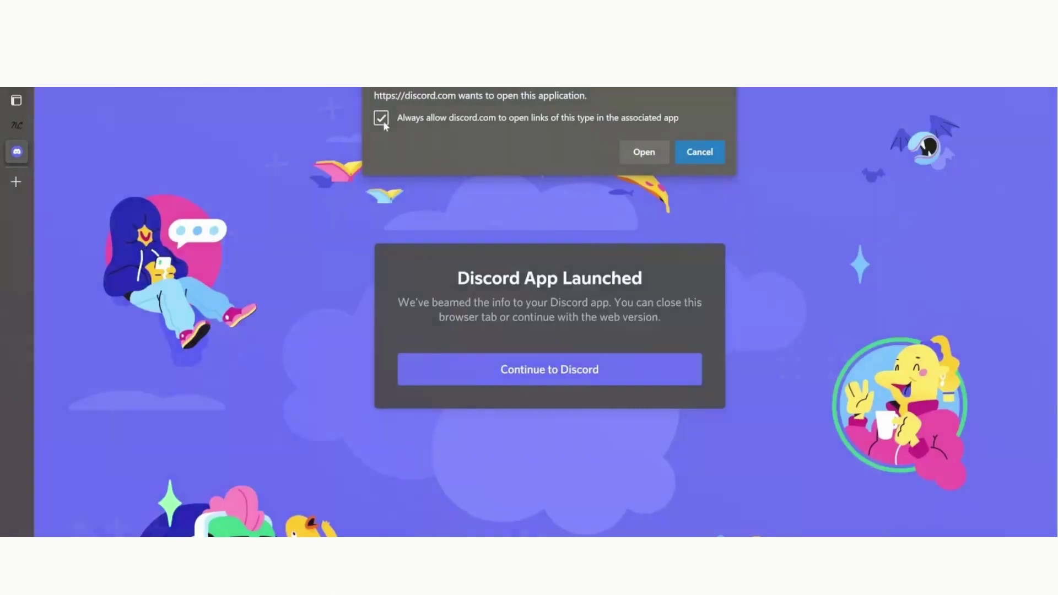
pyautogui.click(381, 119)
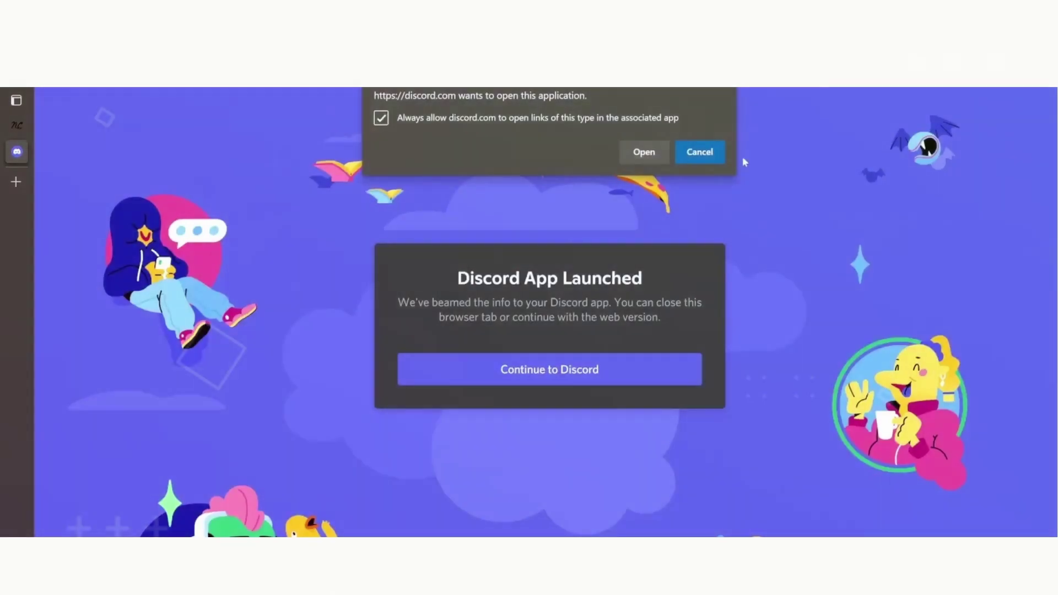
pyautogui.click(644, 152)
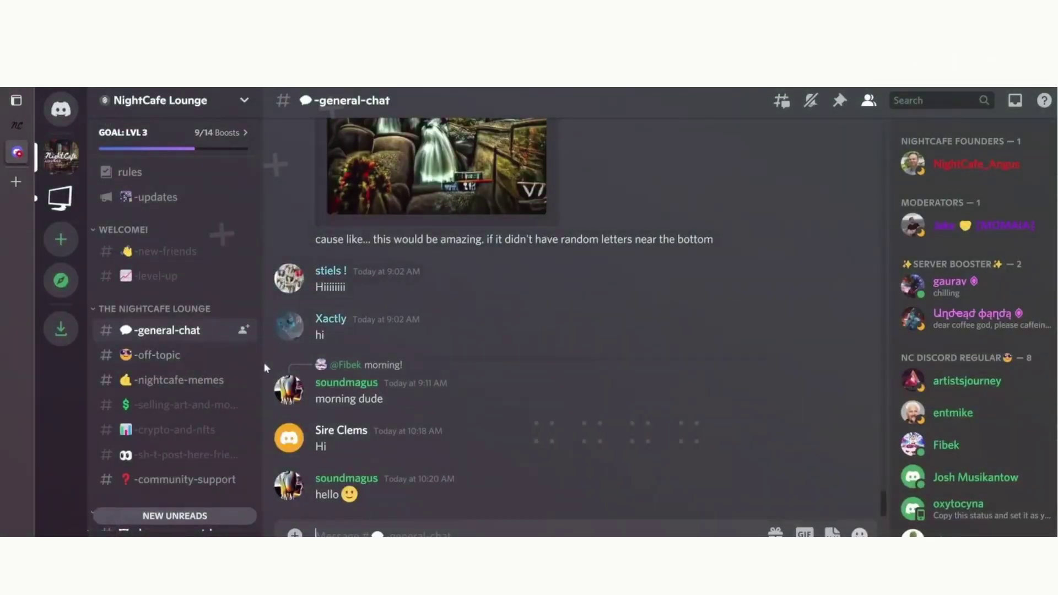
pyautogui.scroll(-1, 205, 378)
pyautogui.scroll(-5, 198, 340)
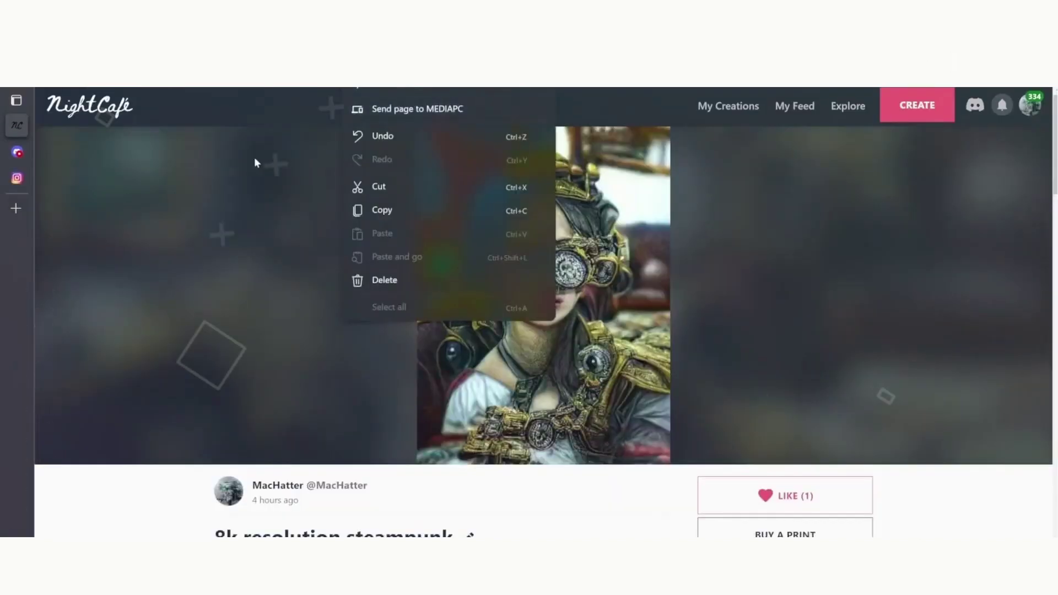
pyautogui.click(251, 156)
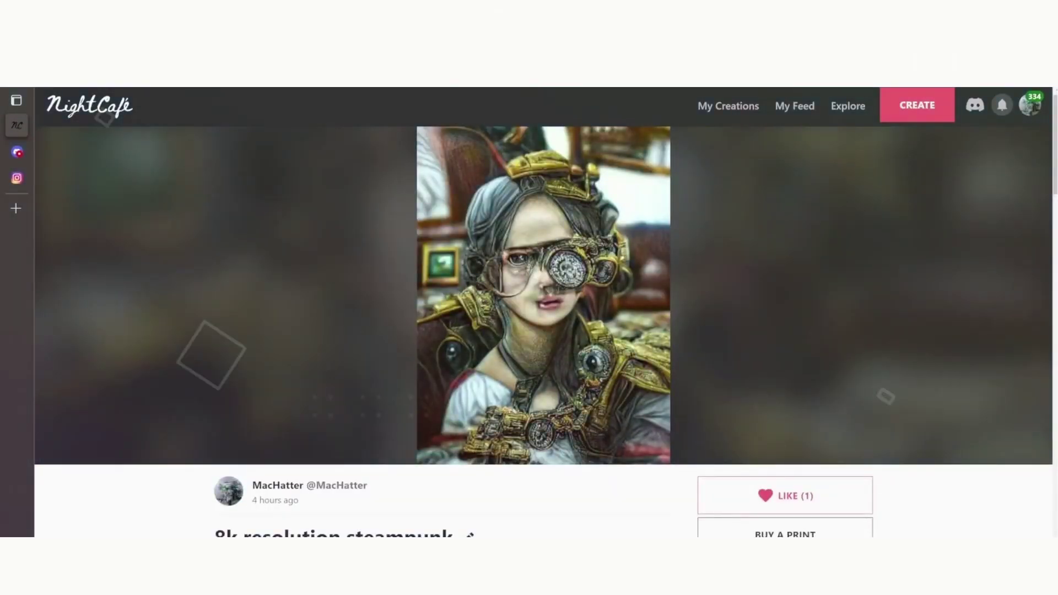
# Step: Remove the cube start image from the creation settings
pyautogui.click(755, 109)
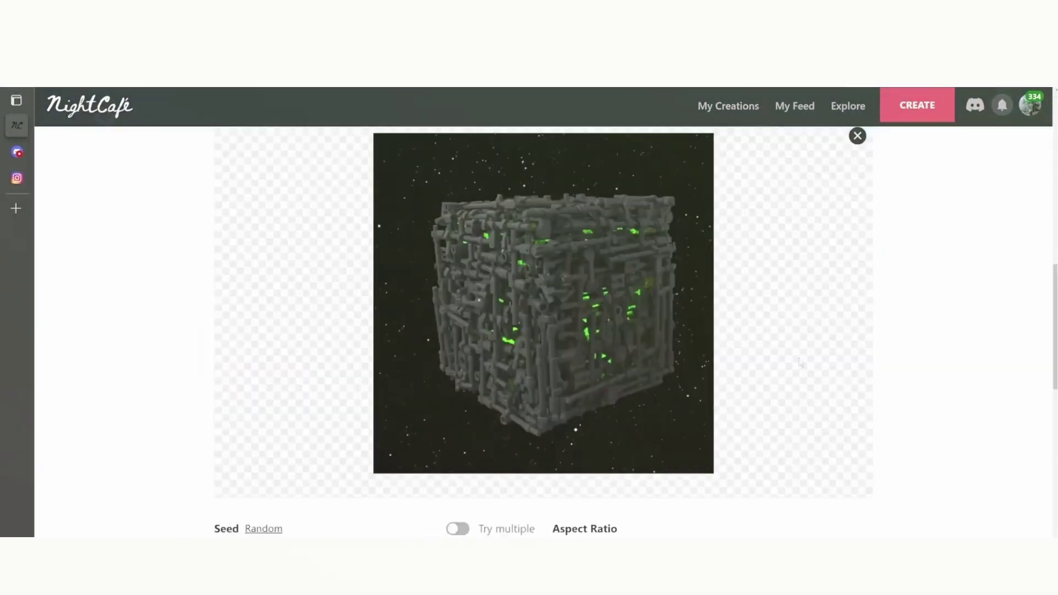
pyautogui.scroll(2, 794, 366)
pyautogui.scroll(-1, 794, 366)
pyautogui.scroll(-5, 794, 366)
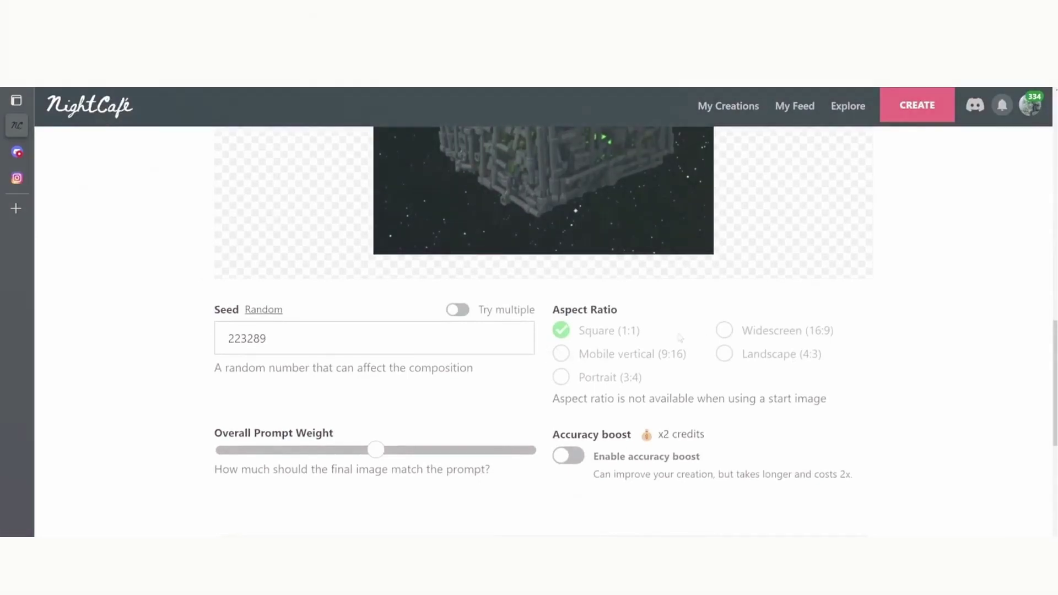
pyautogui.scroll(6, 709, 325)
pyautogui.scroll(1, 782, 211)
pyautogui.click(858, 241)
# Step: Go to the My Creations gallery
pyautogui.scroll(1, 570, 259)
pyautogui.scroll(-3, 570, 259)
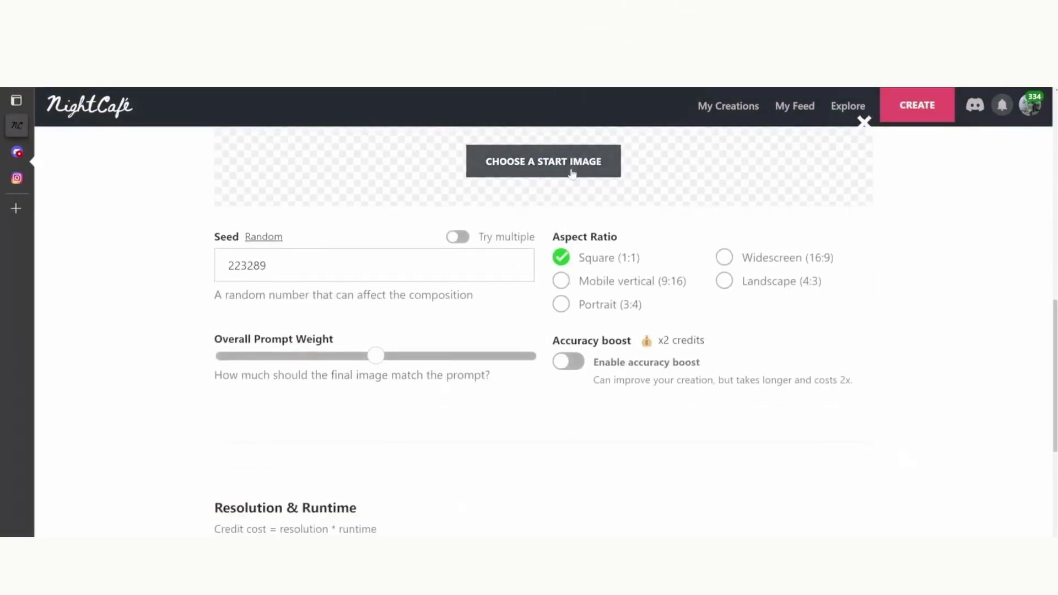
pyautogui.click(756, 109)
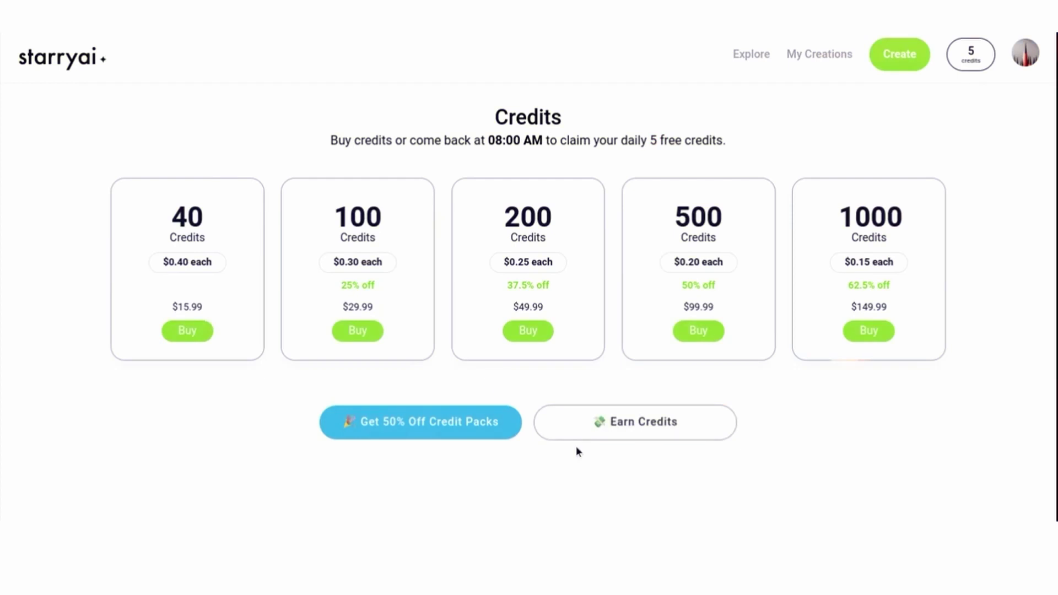
# Step: Open the goblin artwork on the profile and view its third and fourth variations
pyautogui.click(590, 429)
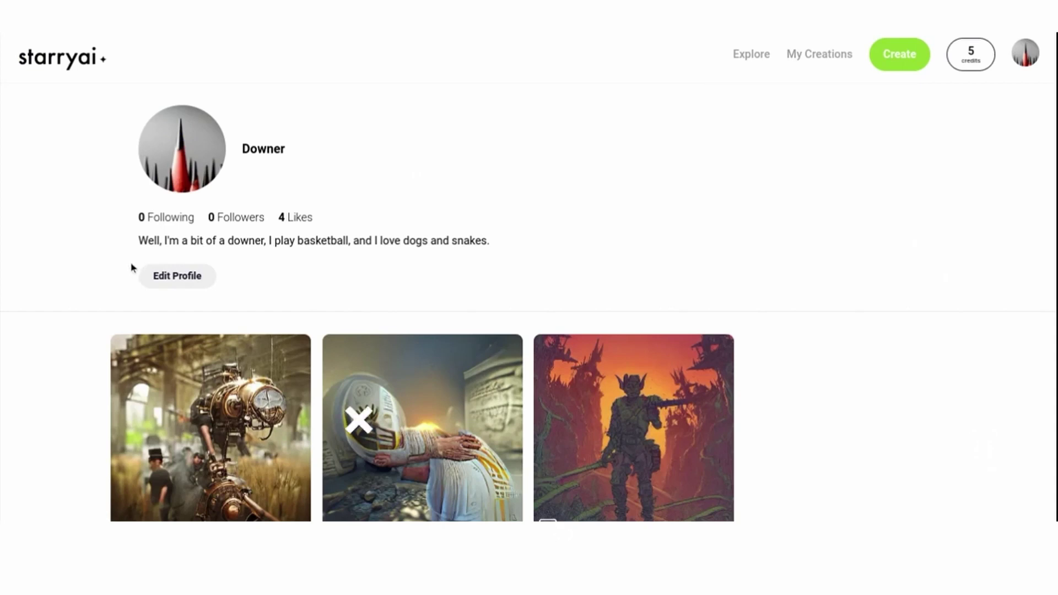
pyautogui.click(634, 428)
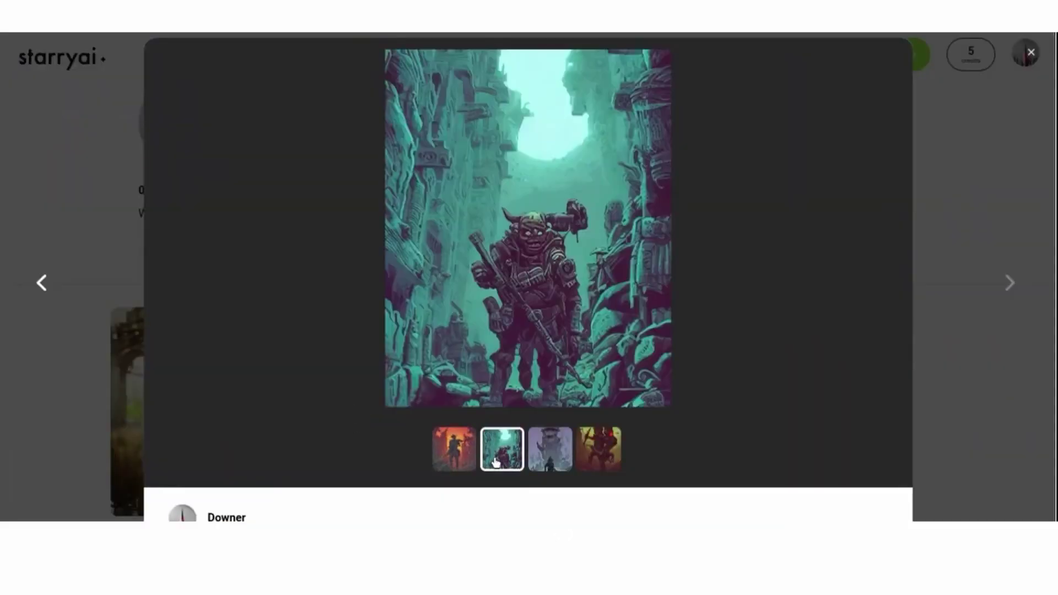
pyautogui.click(547, 462)
pyautogui.click(616, 452)
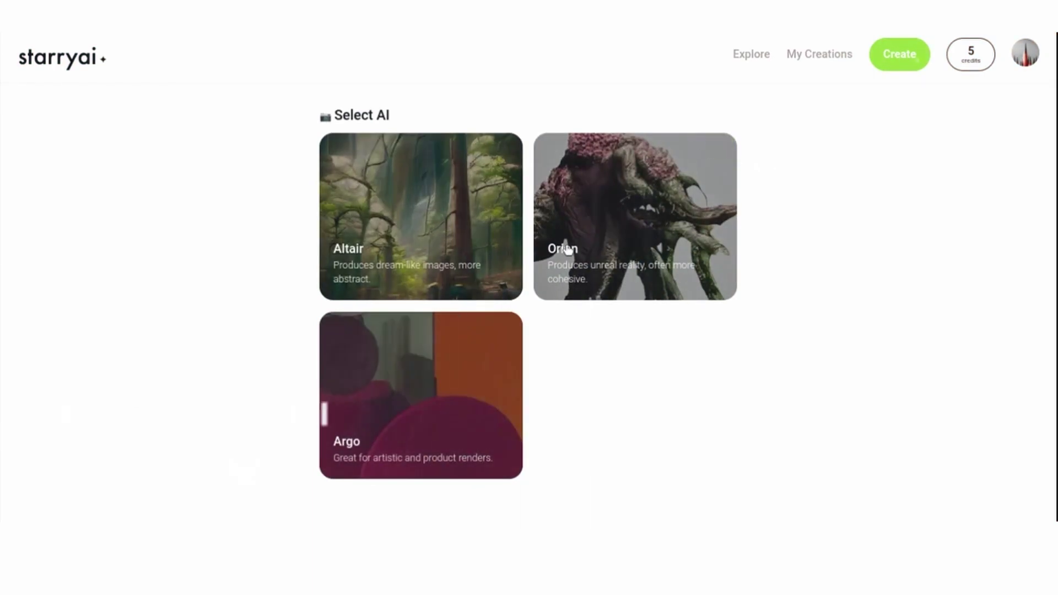
# Step: Start an Altair creation and show the 'In the style of' artist styles in the style picker
pyautogui.click(382, 265)
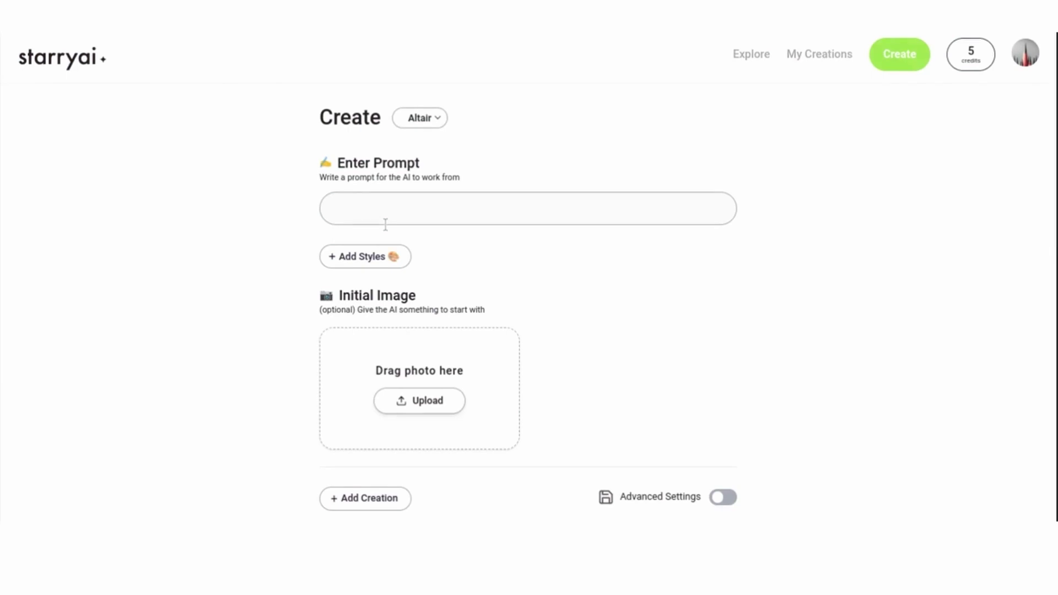
pyautogui.click(364, 256)
pyautogui.scroll(-5, 796, 419)
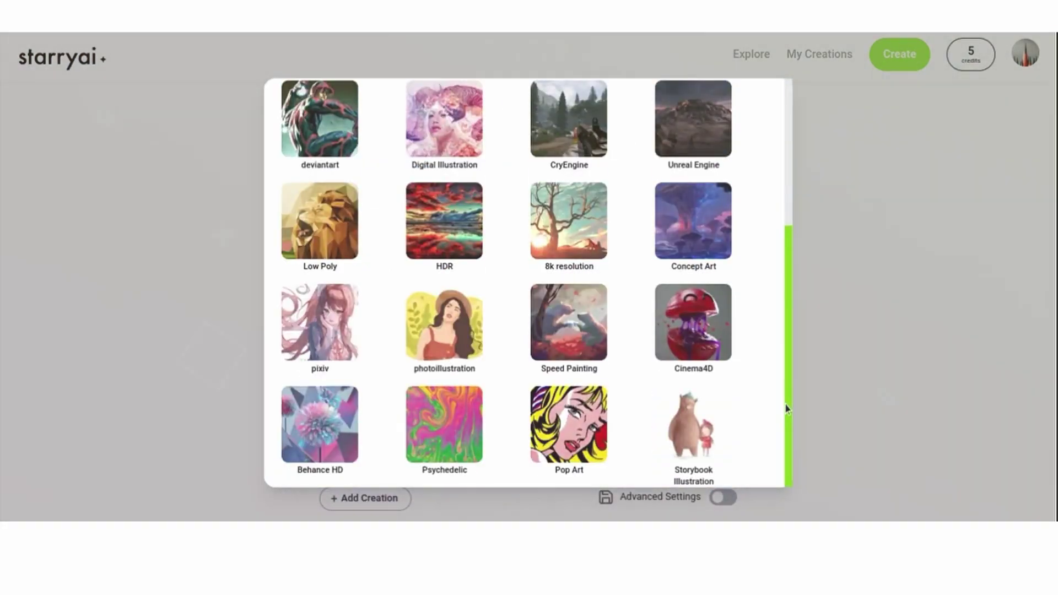
pyautogui.scroll(5, 692, 114)
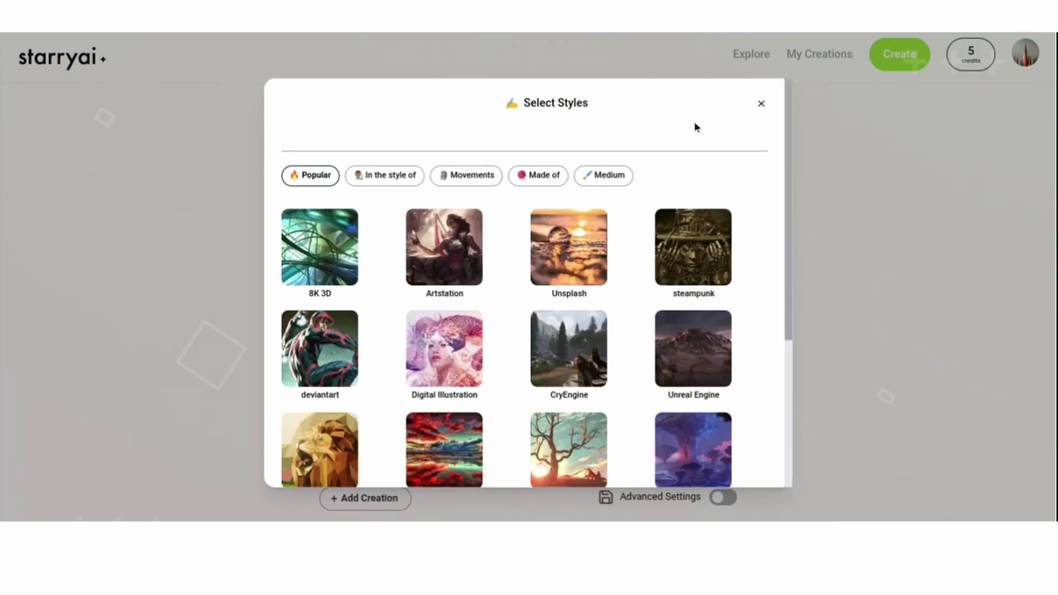
pyautogui.click(386, 175)
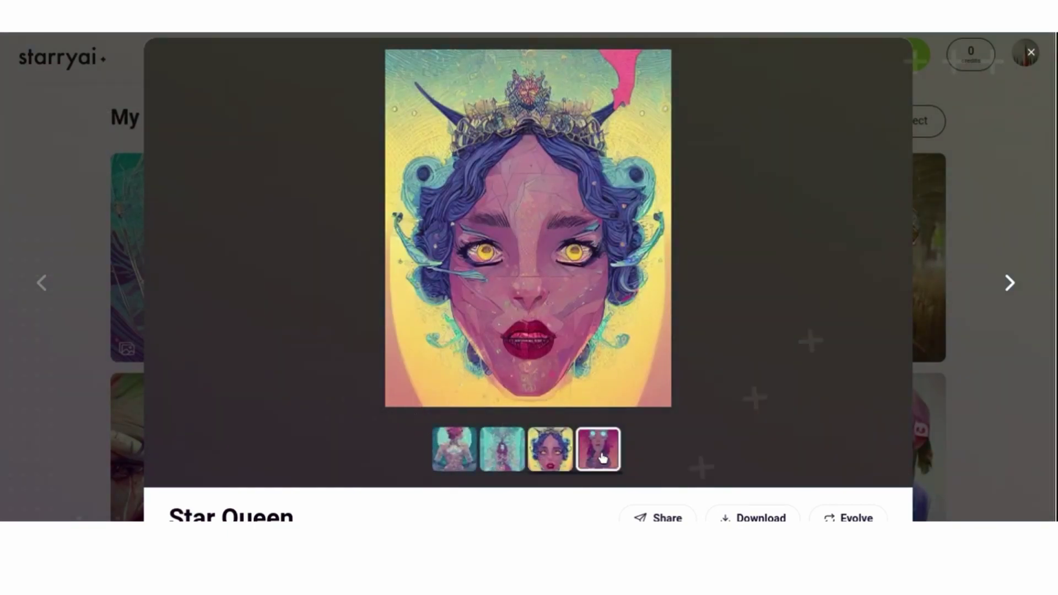
# Step: View the fourth Star Queen variation enlarged, then close it and scroll down
pyautogui.click(602, 458)
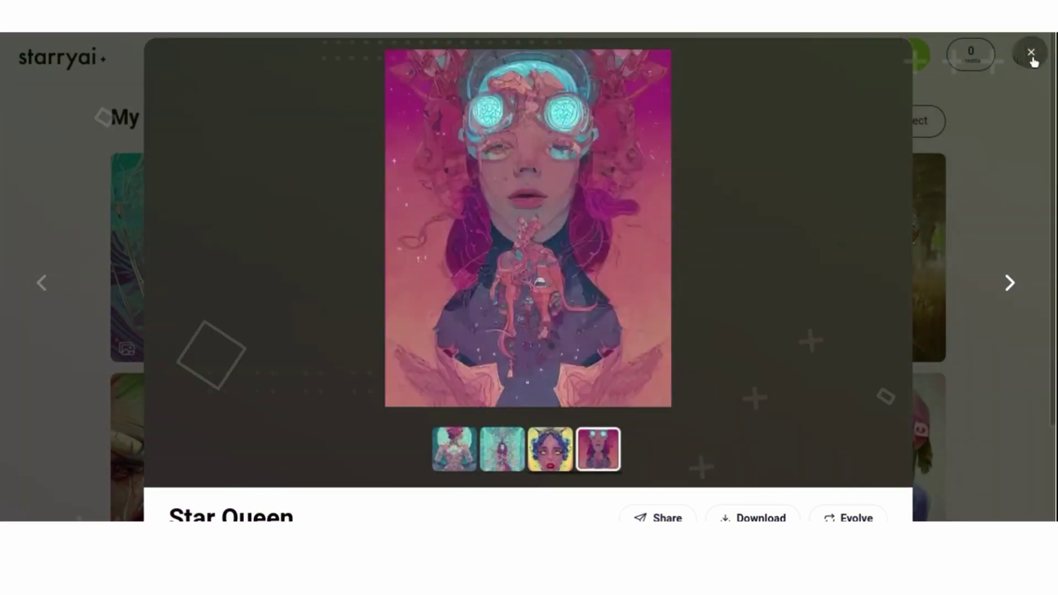
pyautogui.click(1032, 53)
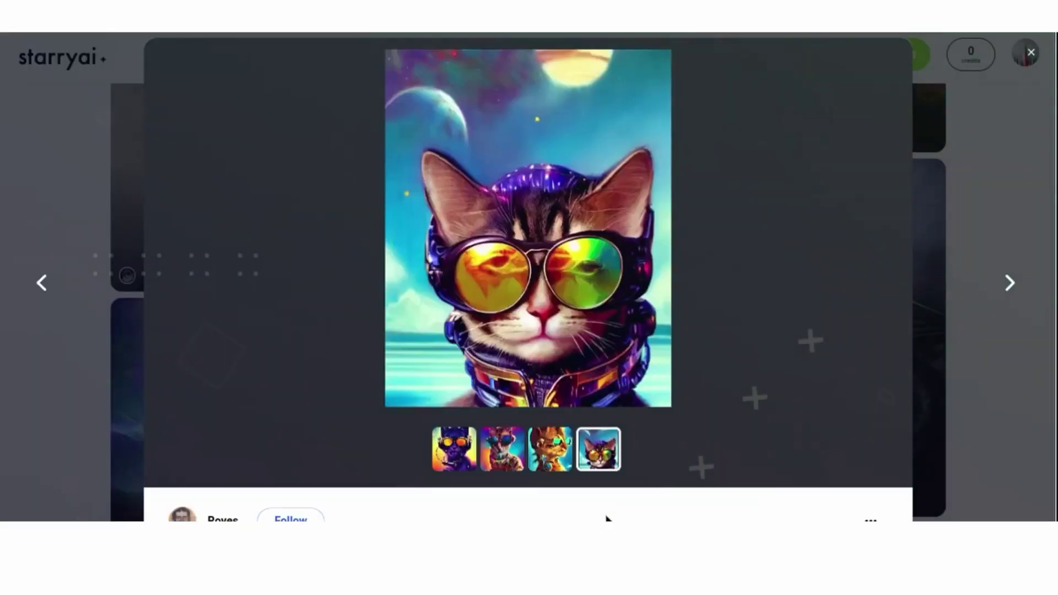
pyautogui.scroll(-1, 605, 515)
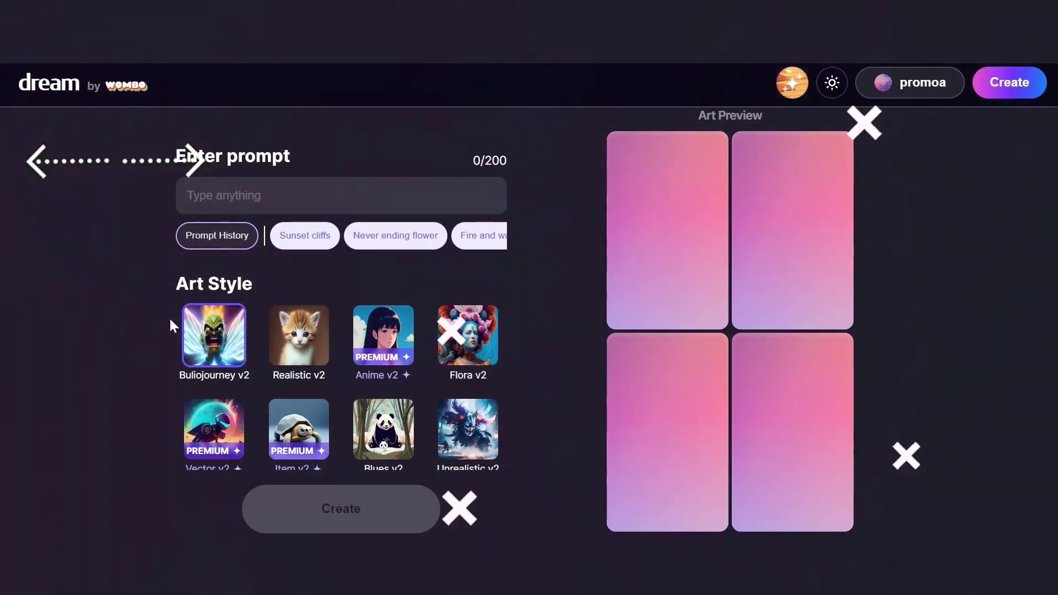
# Step: Paste the woman-kissing-a-donkey prompt and apply the Realistic v2 art style
pyautogui.scroll(-4, 194, 293)
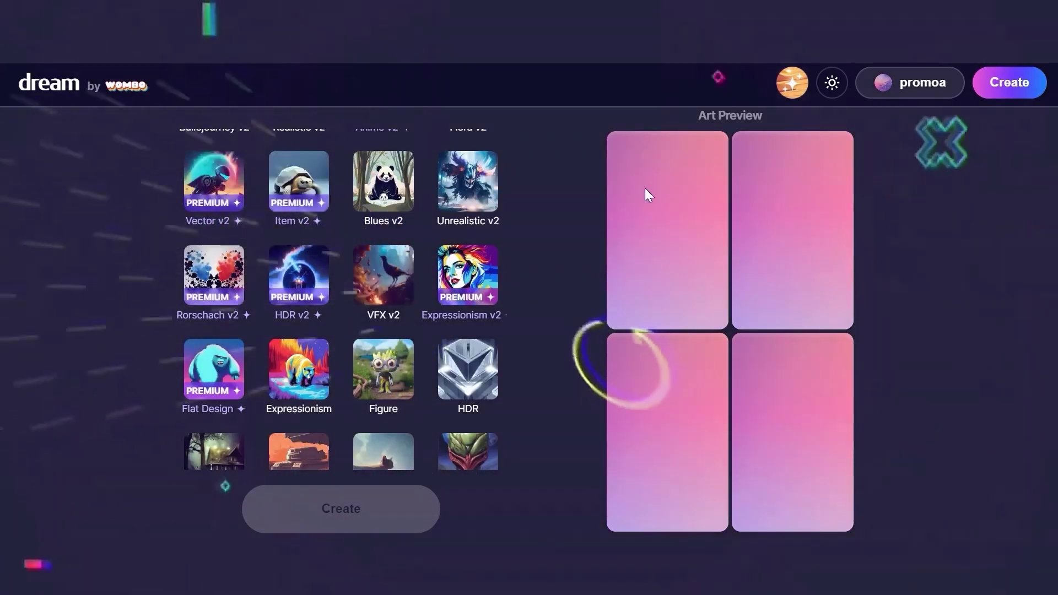
pyautogui.scroll(4, 405, 299)
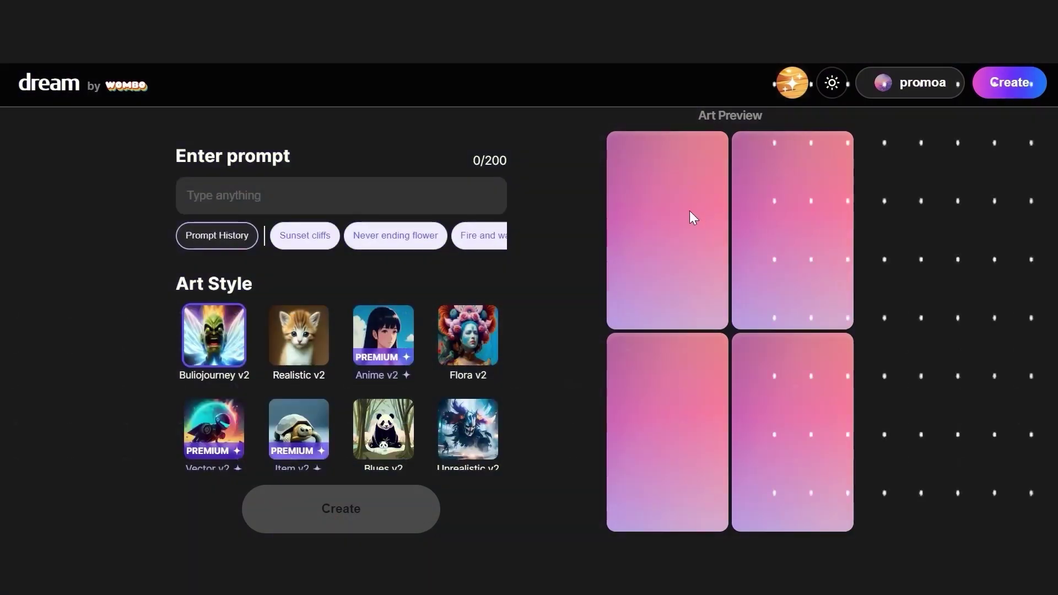
pyautogui.write('Taylor Swift Kissing a donkey')
pyautogui.scroll(-3, 382, 249)
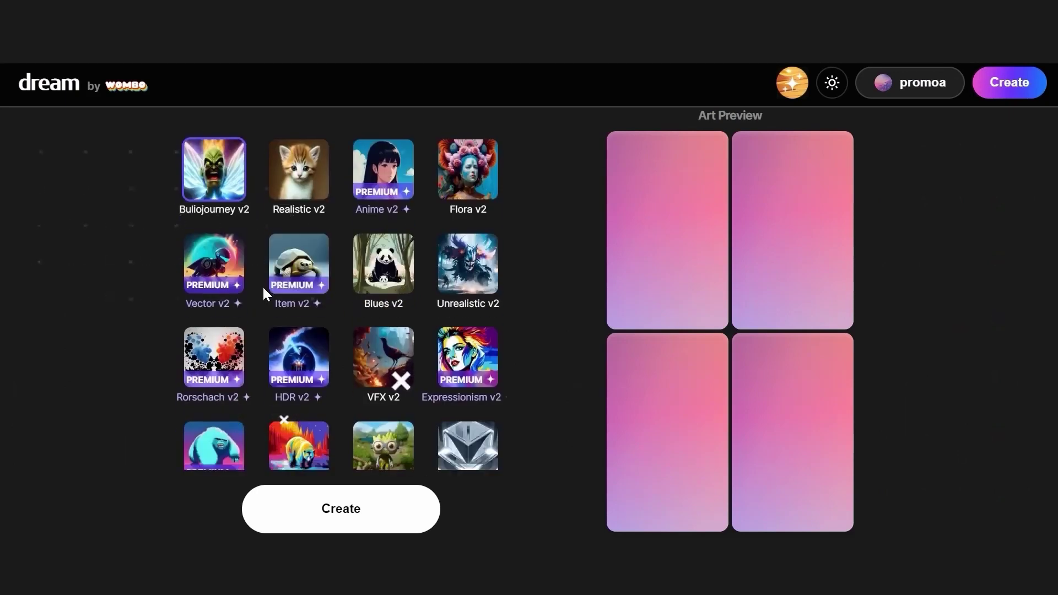
pyautogui.scroll(2, 263, 284)
pyautogui.scroll(-3, 298, 279)
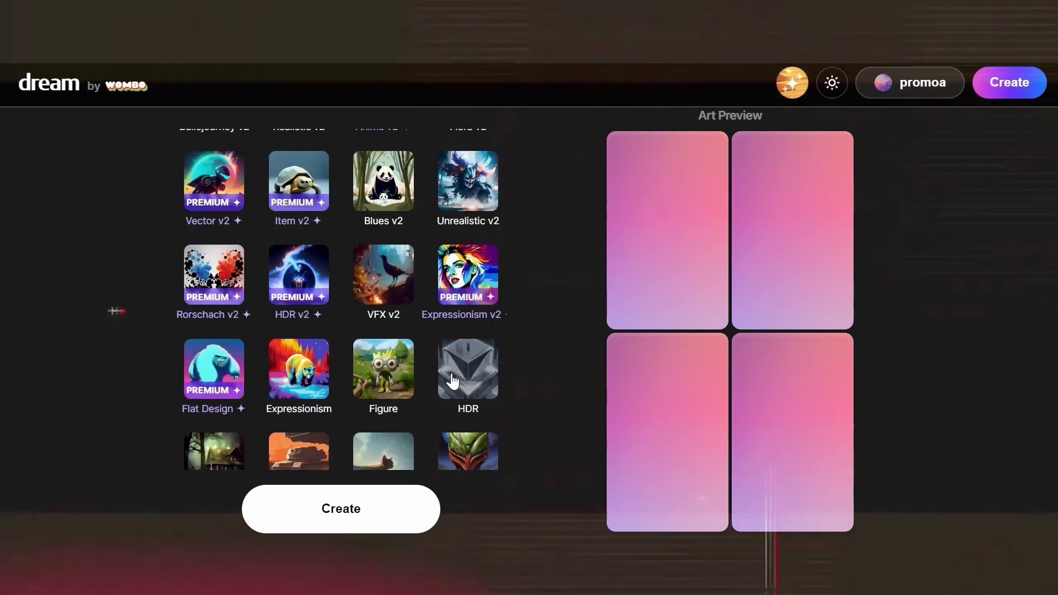
pyautogui.scroll(3, 457, 379)
pyautogui.scroll(2, 457, 383)
pyautogui.click(298, 340)
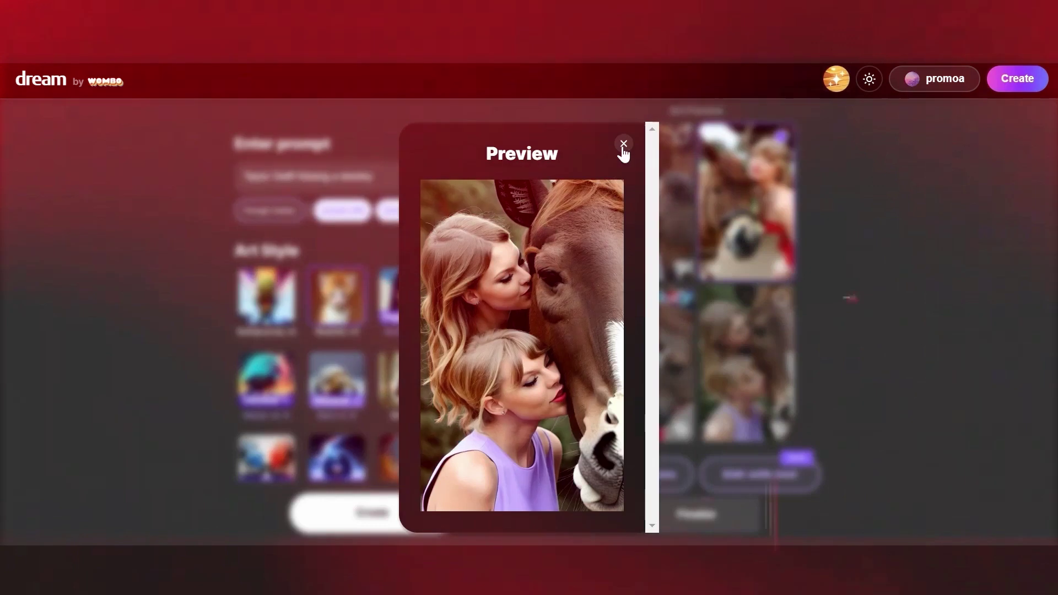
# Step: Preview the generated donkey images enlarged, closing each preview in turn
pyautogui.click(624, 145)
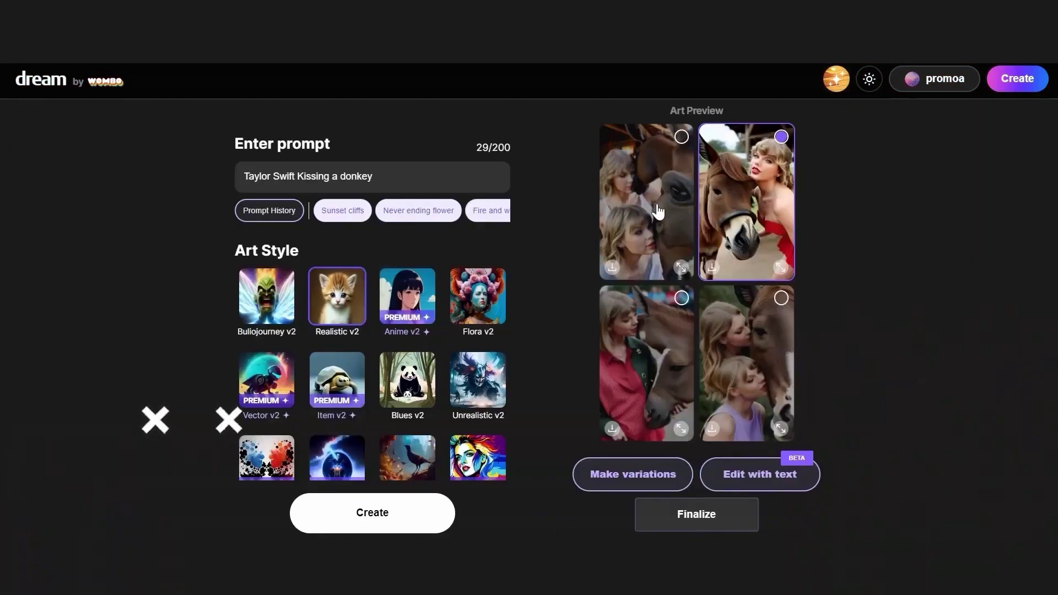
pyautogui.click(760, 344)
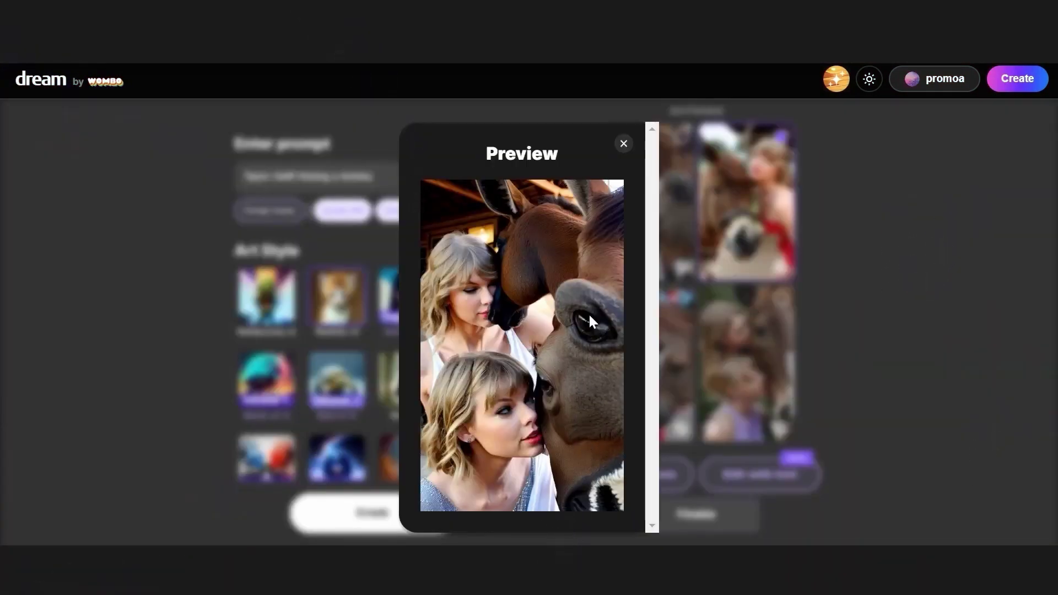
pyautogui.click(624, 145)
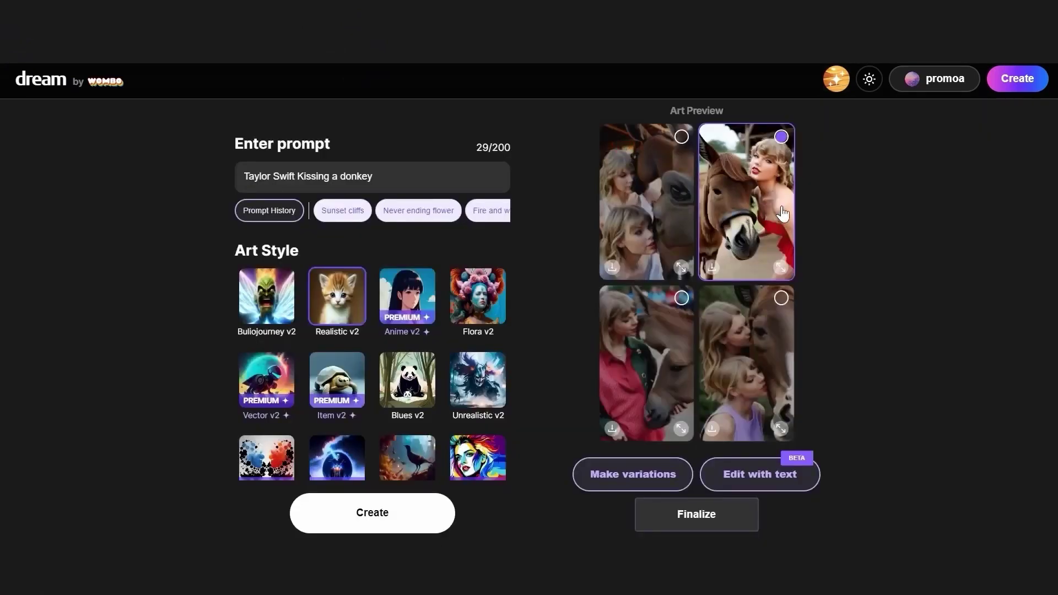
pyautogui.click(781, 267)
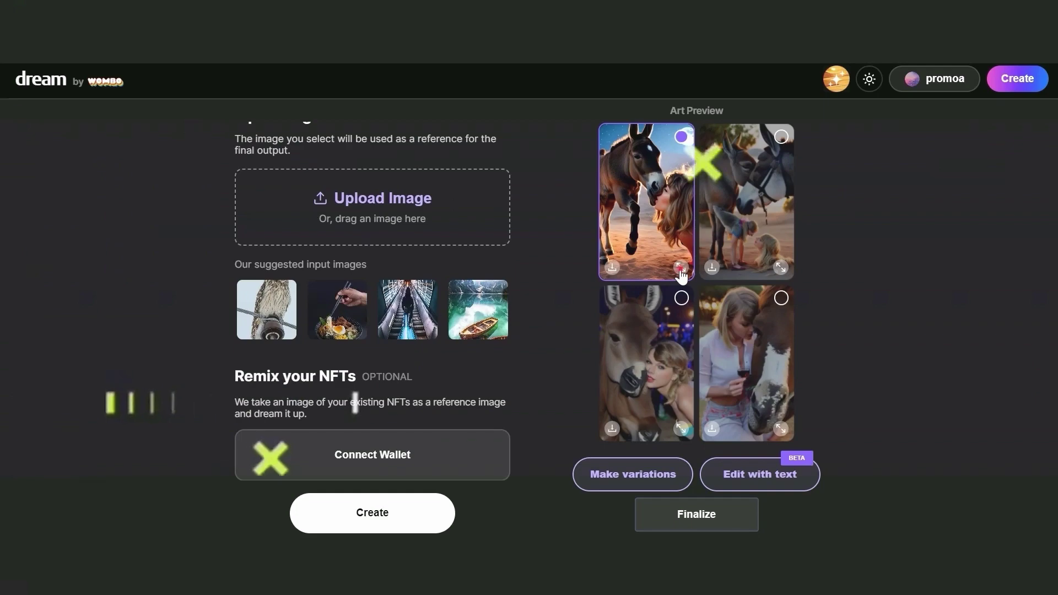
# Step: Preview the first new donkey image, then generate images for the new prompt
pyautogui.click(682, 268)
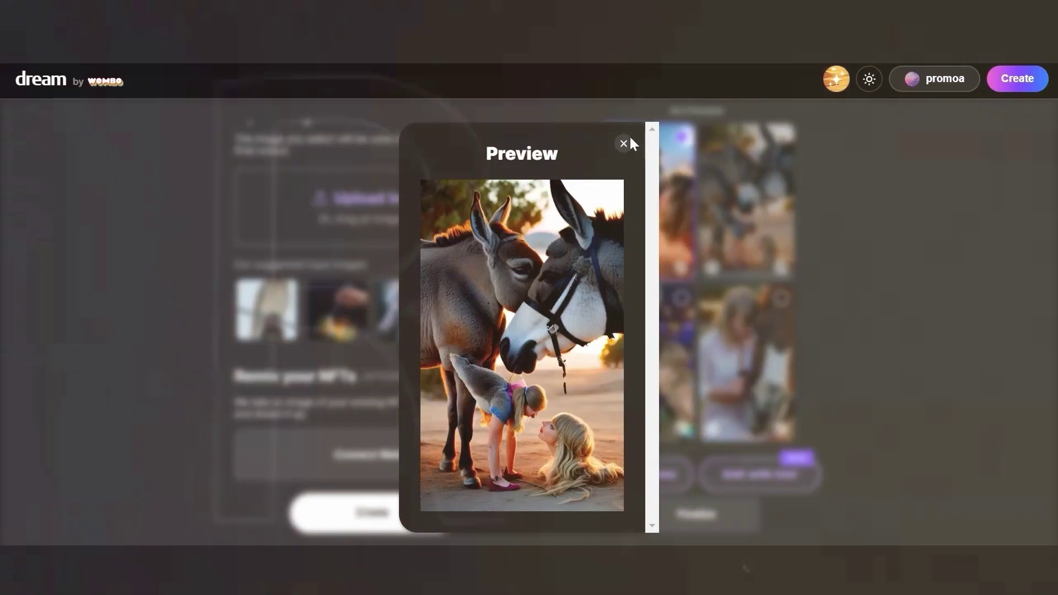
pyautogui.click(624, 143)
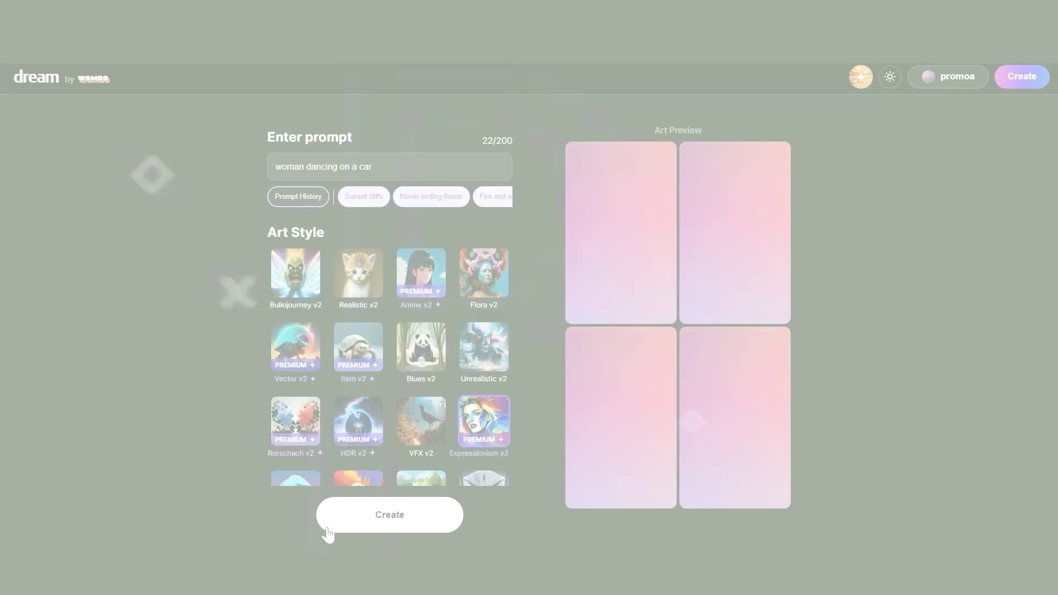
pyautogui.click(414, 518)
pyautogui.scroll(-3, 415, 520)
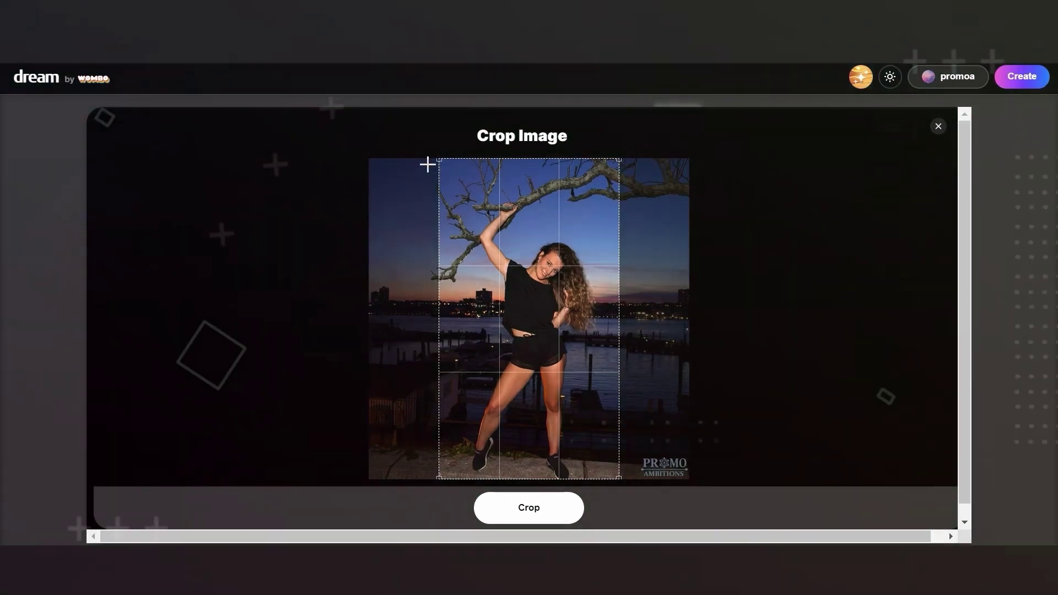
# Step: Crop the uploaded night photo to its tall central section around the woman
pyautogui.click(532, 513)
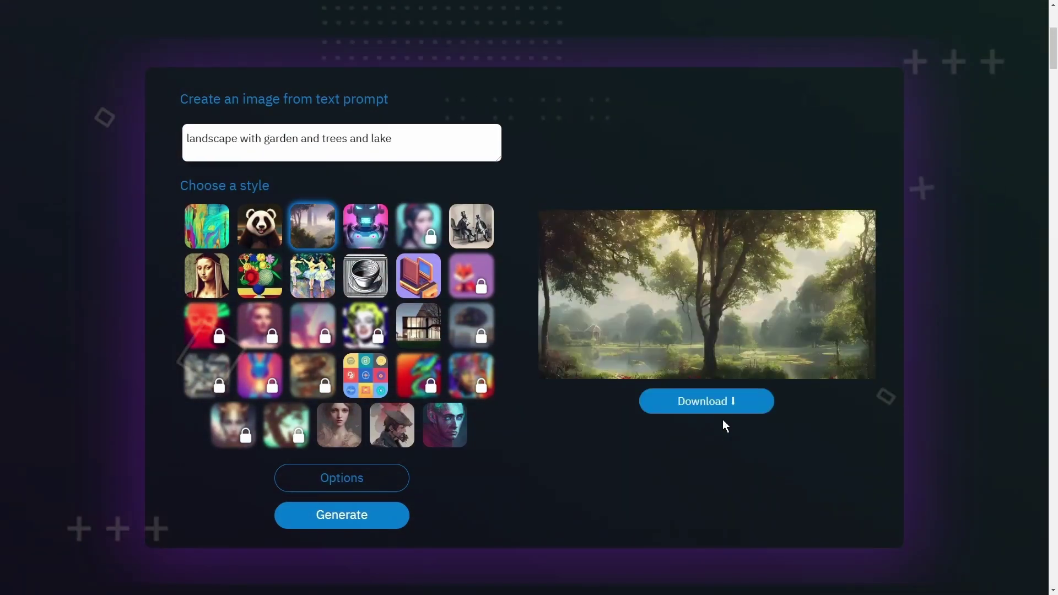
# Step: Switch the lake landscape to the first art style and enhance the generated image
pyautogui.moveTo(704, 289)
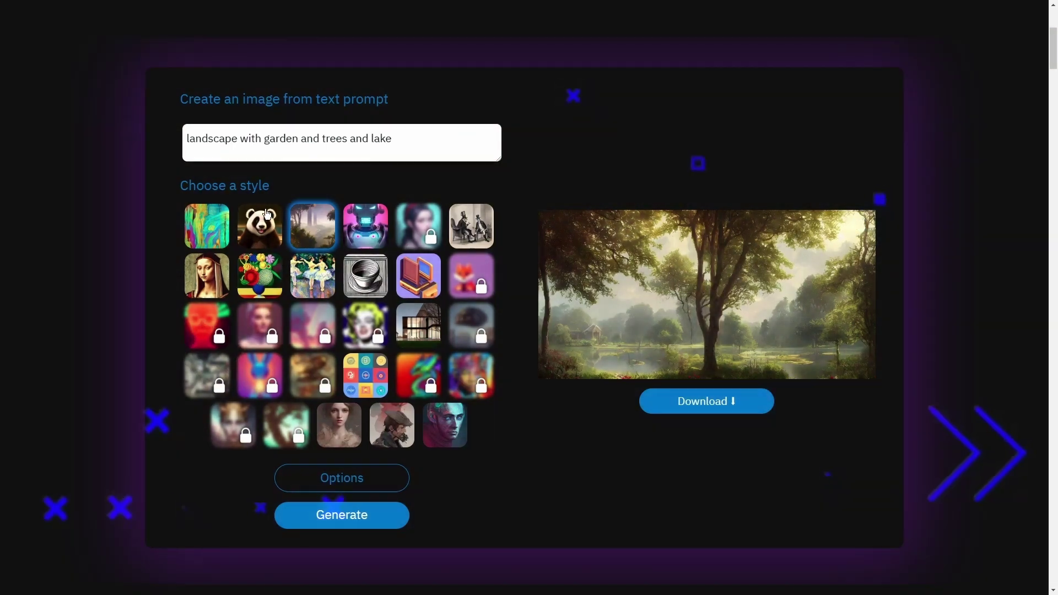
pyautogui.click(213, 228)
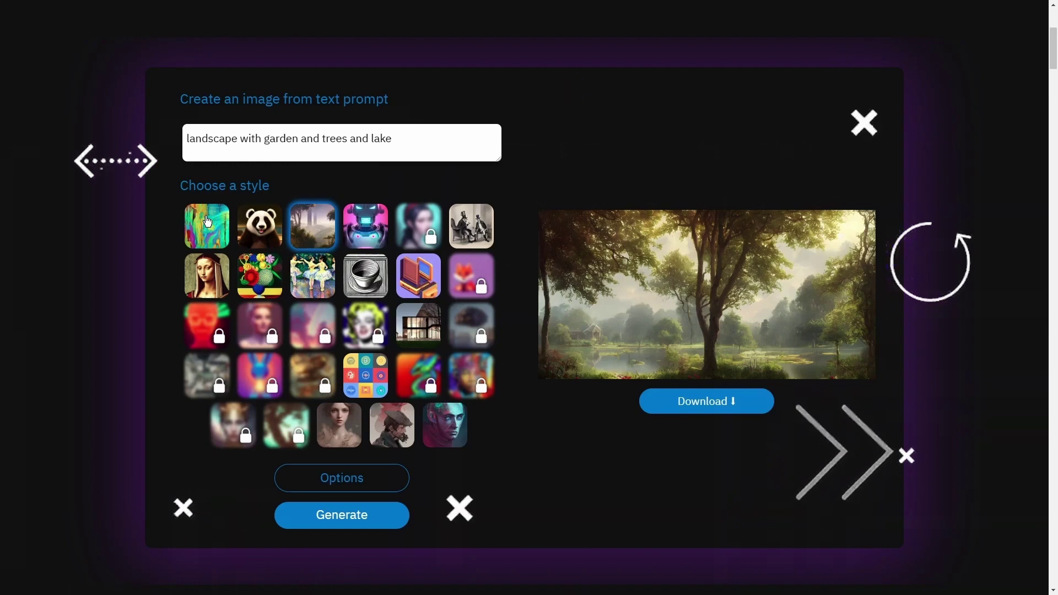
pyautogui.scroll(-5, 507, 298)
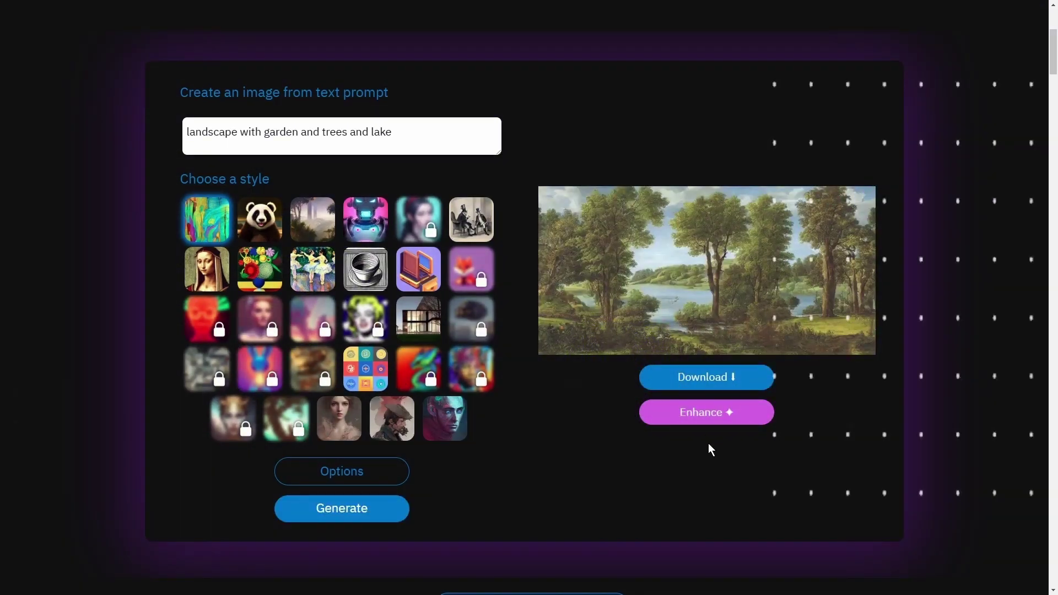
pyautogui.click(704, 418)
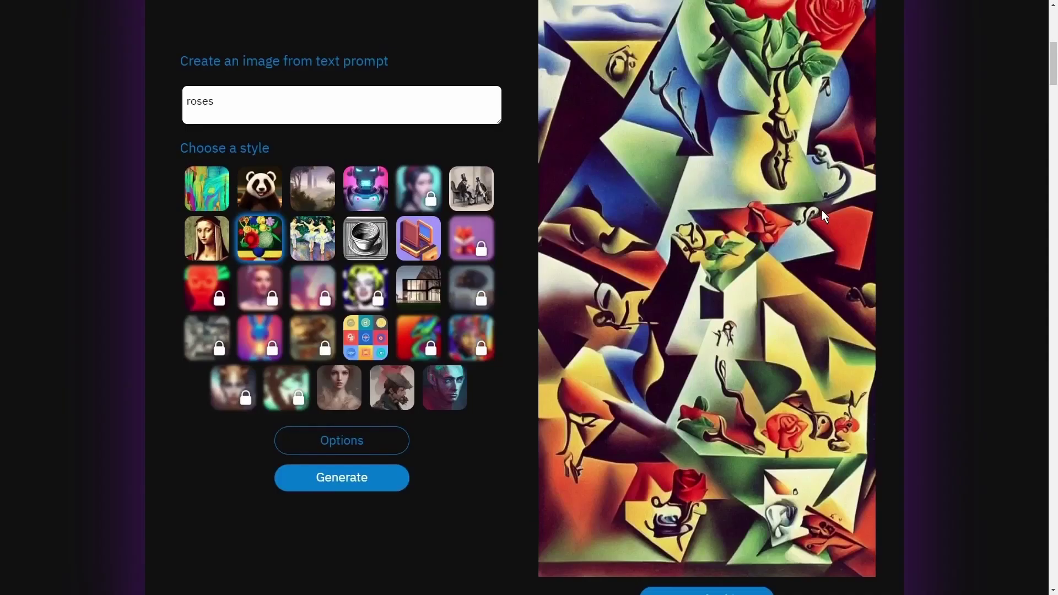
pyautogui.scroll(1, 822, 210)
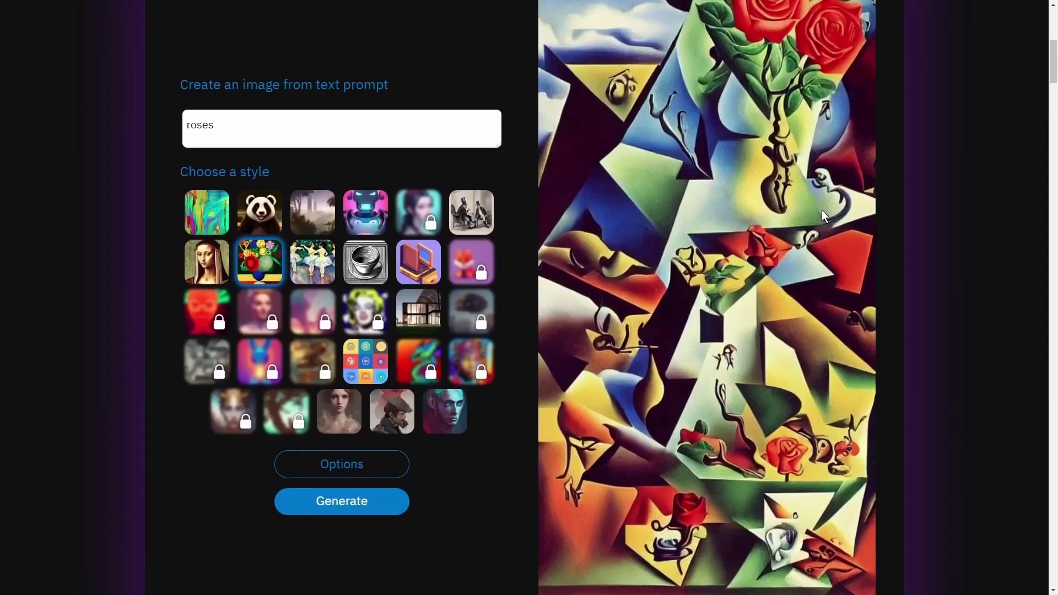
pyautogui.scroll(2, 854, 177)
pyautogui.scroll(2, 847, 185)
pyautogui.scroll(-4, 844, 188)
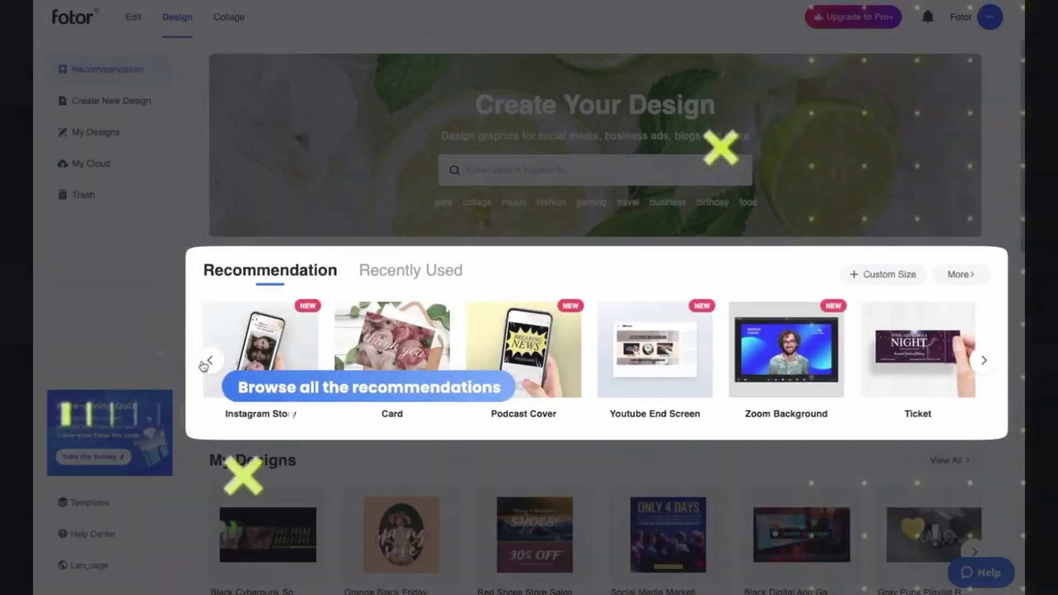
# Step: Start a new Instagram Post design and search templates for 'fashion'
pyautogui.click(205, 363)
pyautogui.click(207, 362)
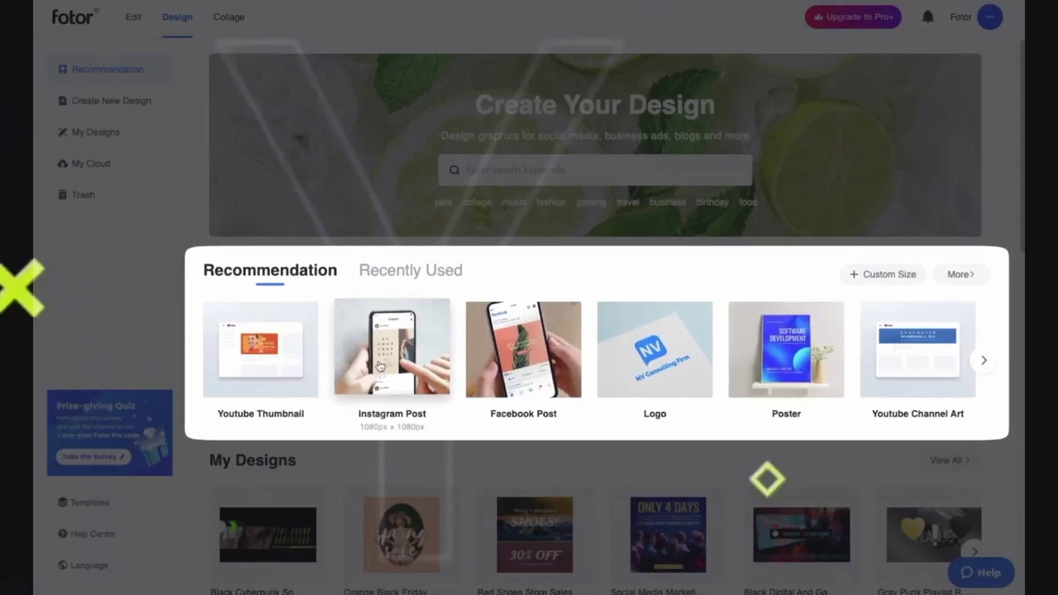
pyautogui.click(378, 362)
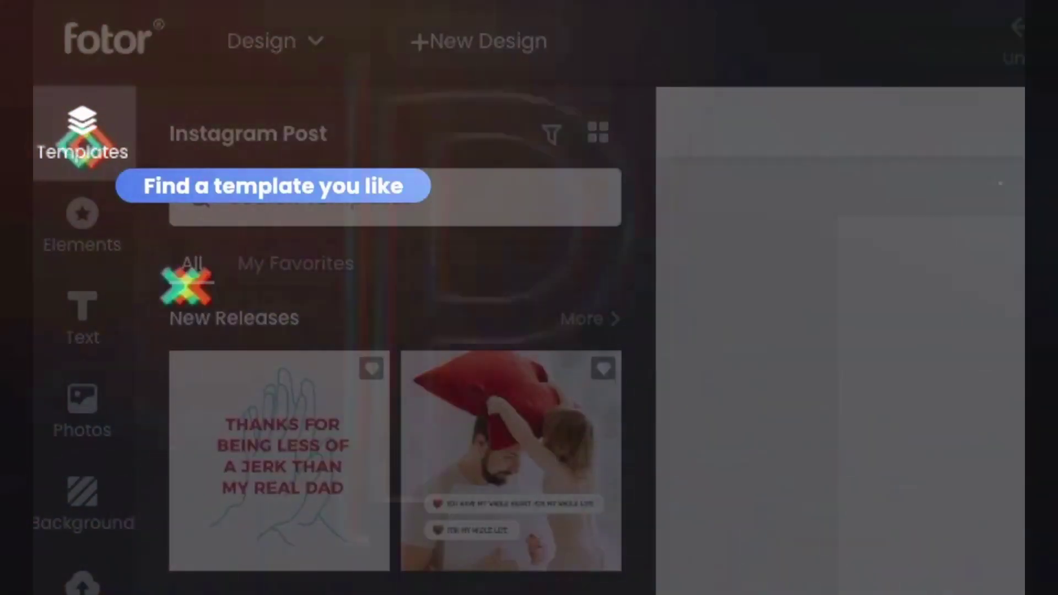
pyautogui.scroll(-10, 412, 350)
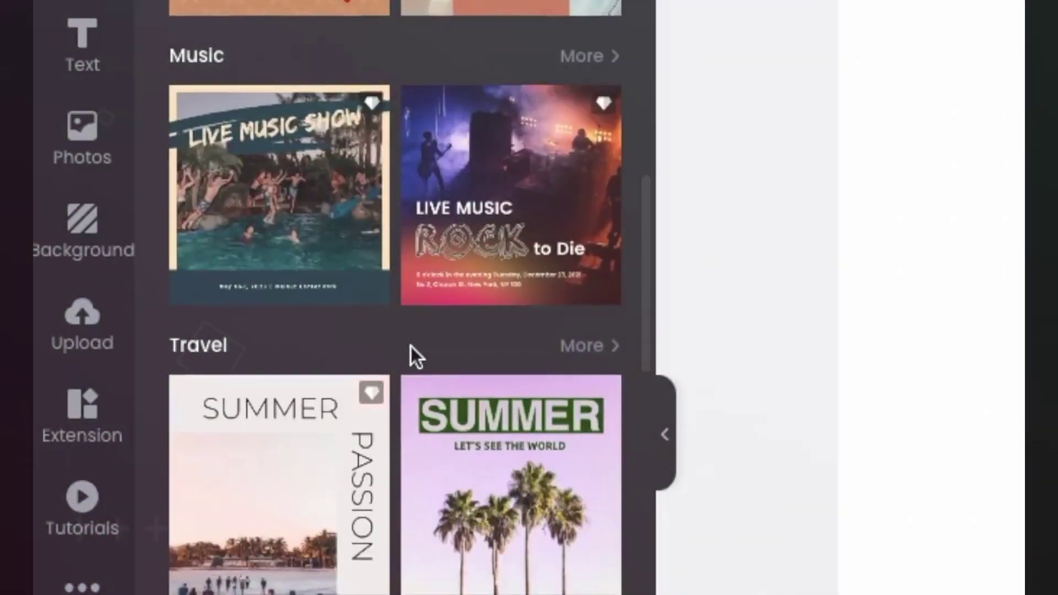
pyautogui.scroll(-5, 411, 347)
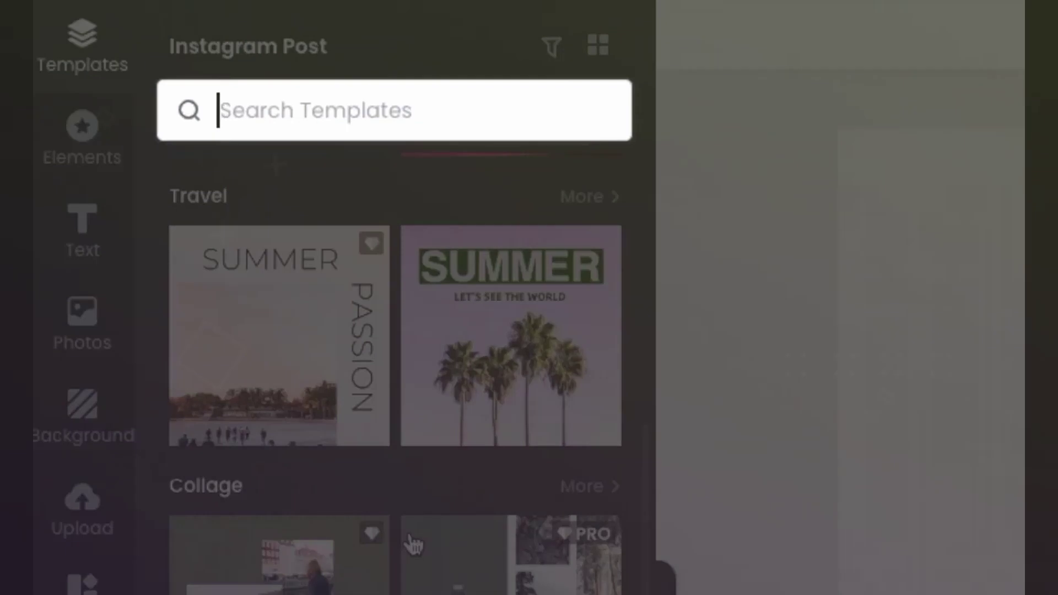
pyautogui.write('fashion')
pyautogui.press('Return')
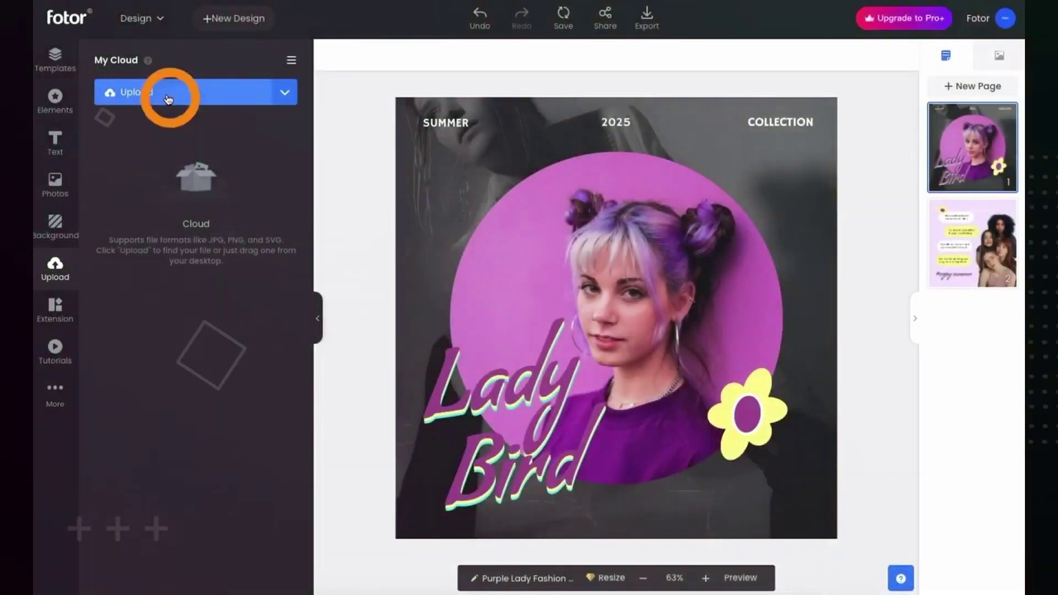
# Step: Upload three photos, place the portrait in page 1's circle, and delete the grey background photo
pyautogui.click(168, 100)
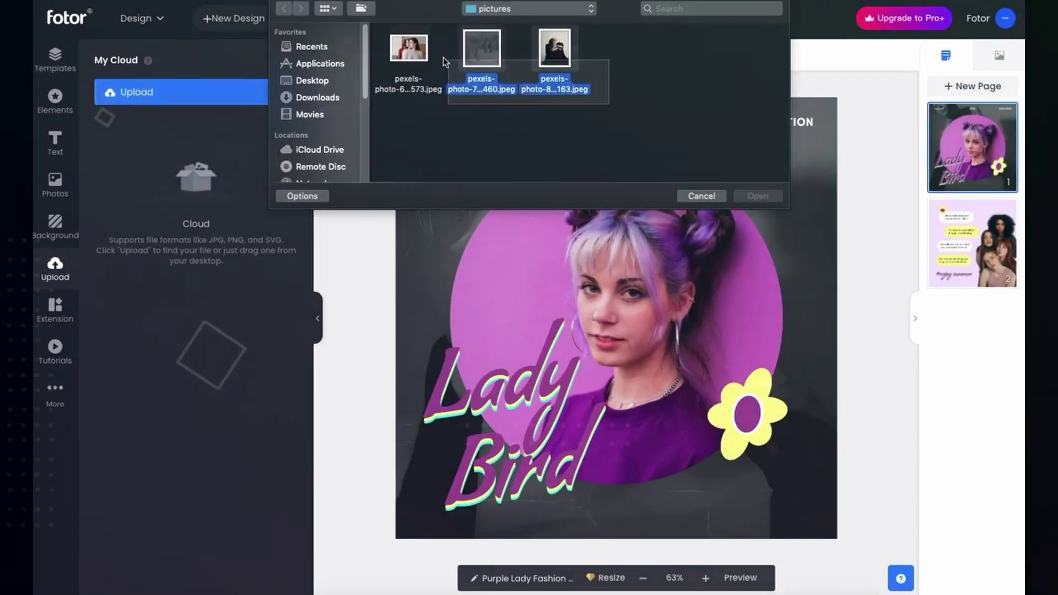
pyautogui.click(758, 196)
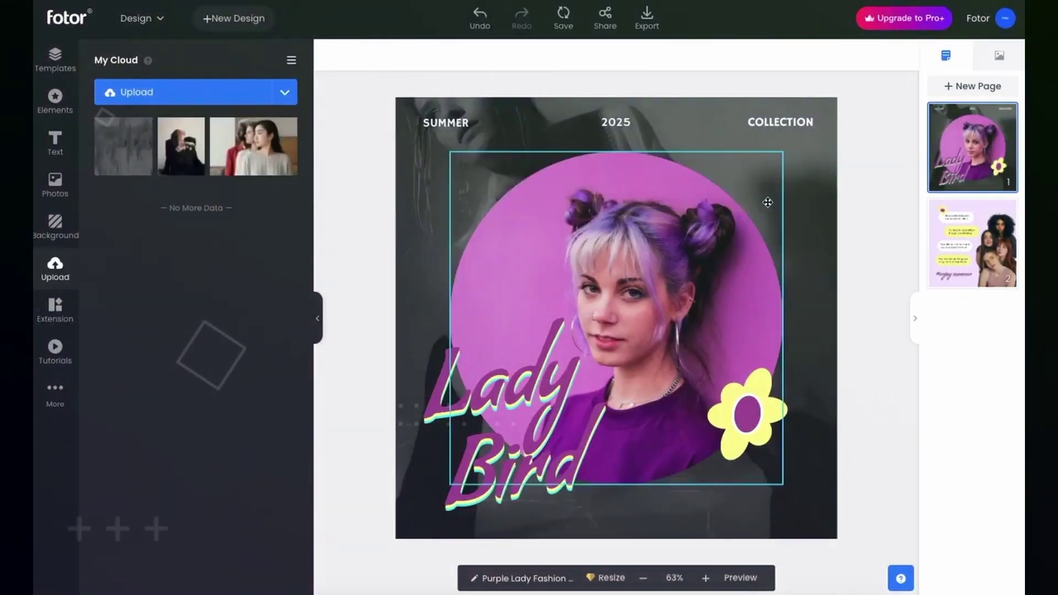
pyautogui.press('Delete')
pyautogui.moveTo(184, 146); pyautogui.dragTo(533, 281)
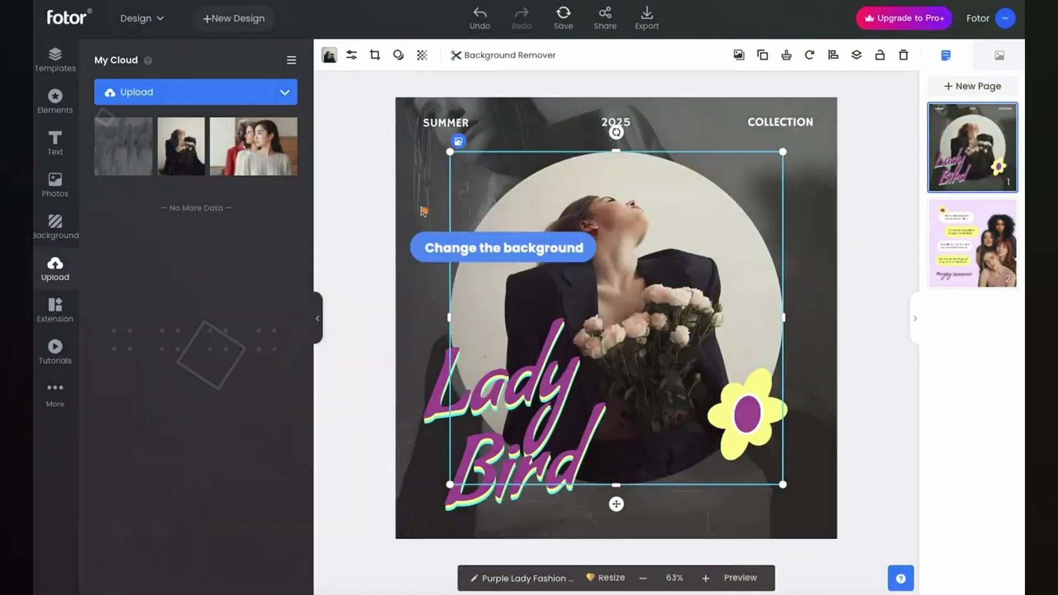
pyautogui.click(423, 211)
pyautogui.press('Delete')
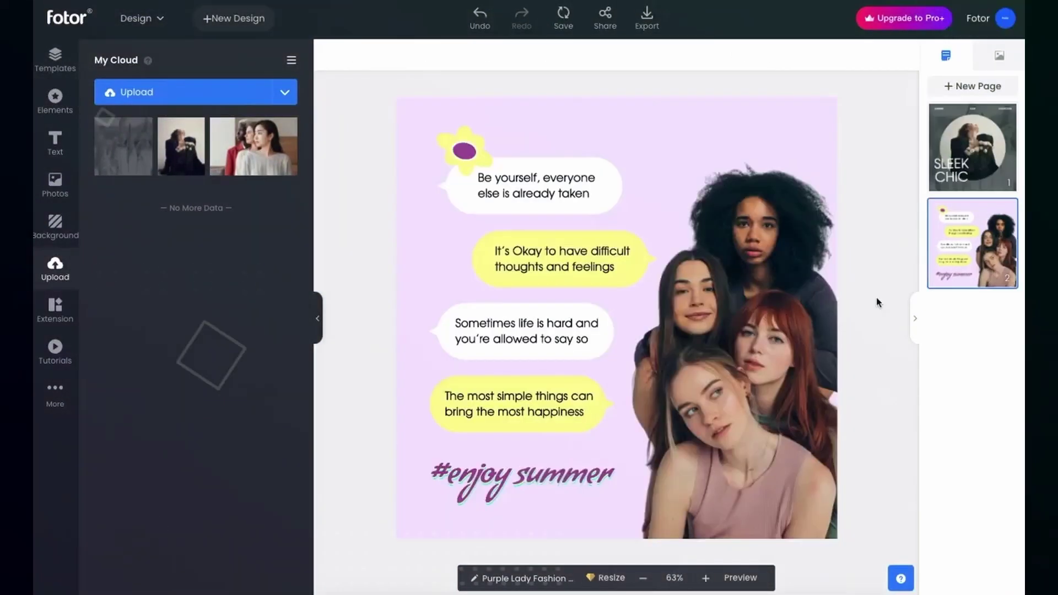
# Step: Replace page 2's group photo with a Smart Portrait Cutout version placed bottom-right
pyautogui.press('Delete')
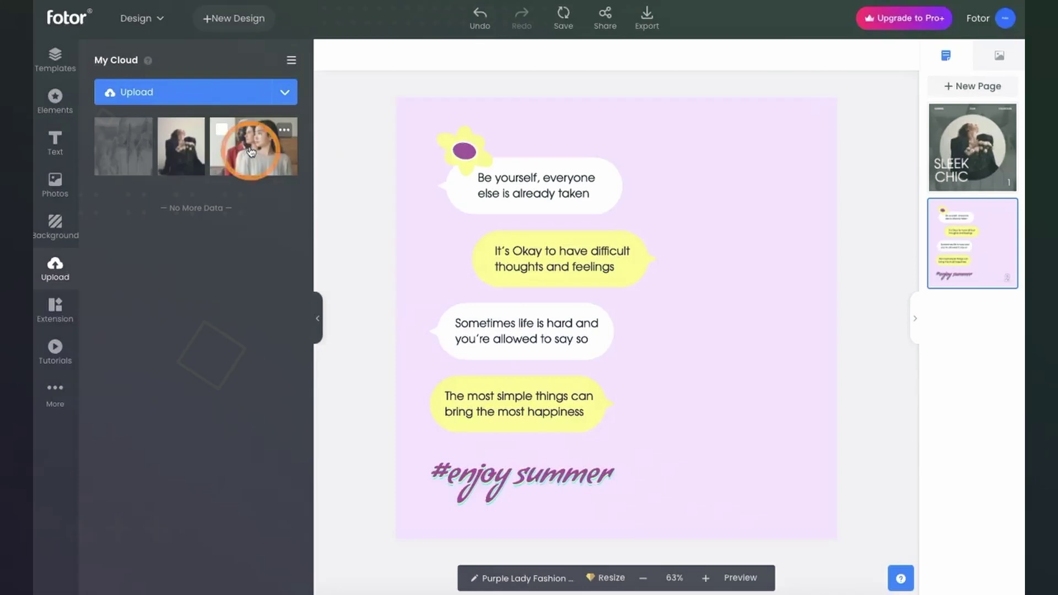
pyautogui.moveTo(251, 152); pyautogui.dragTo(628, 286)
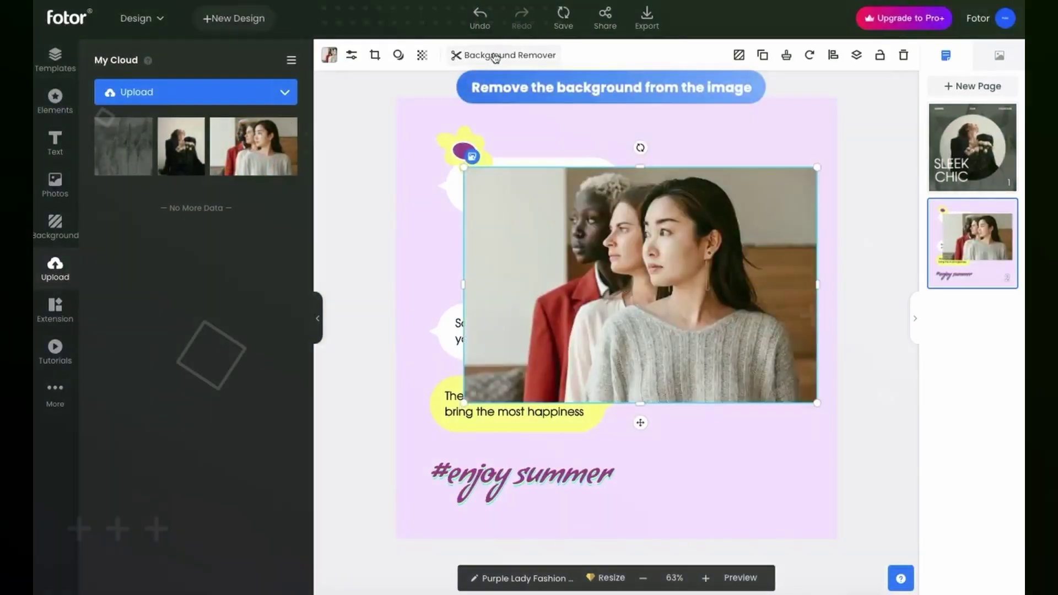
pyautogui.click(496, 56)
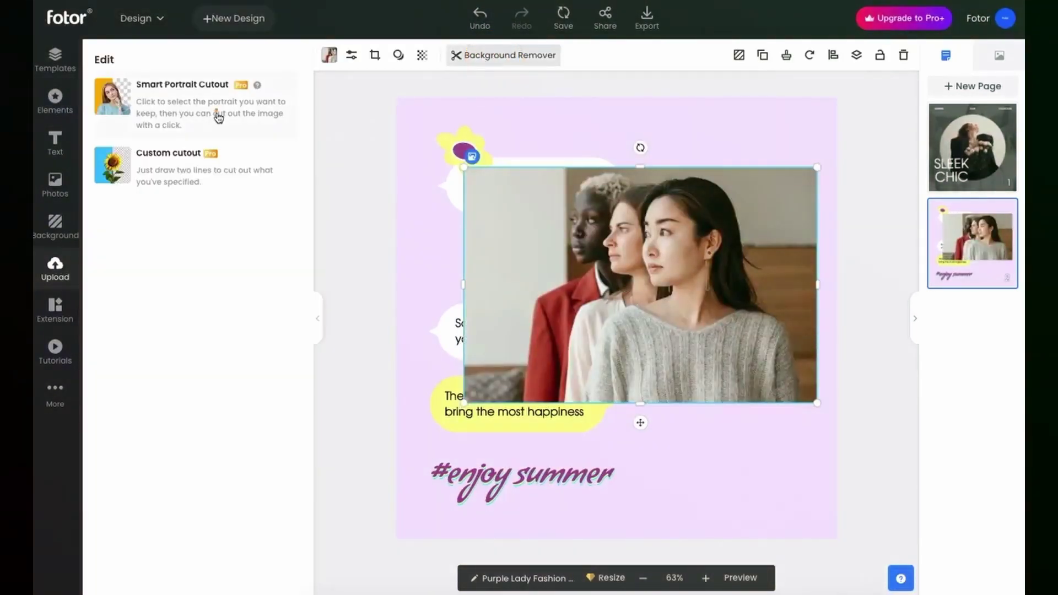
pyautogui.click(218, 116)
pyautogui.moveTo(555, 246); pyautogui.dragTo(620, 389)
pyautogui.click(706, 211)
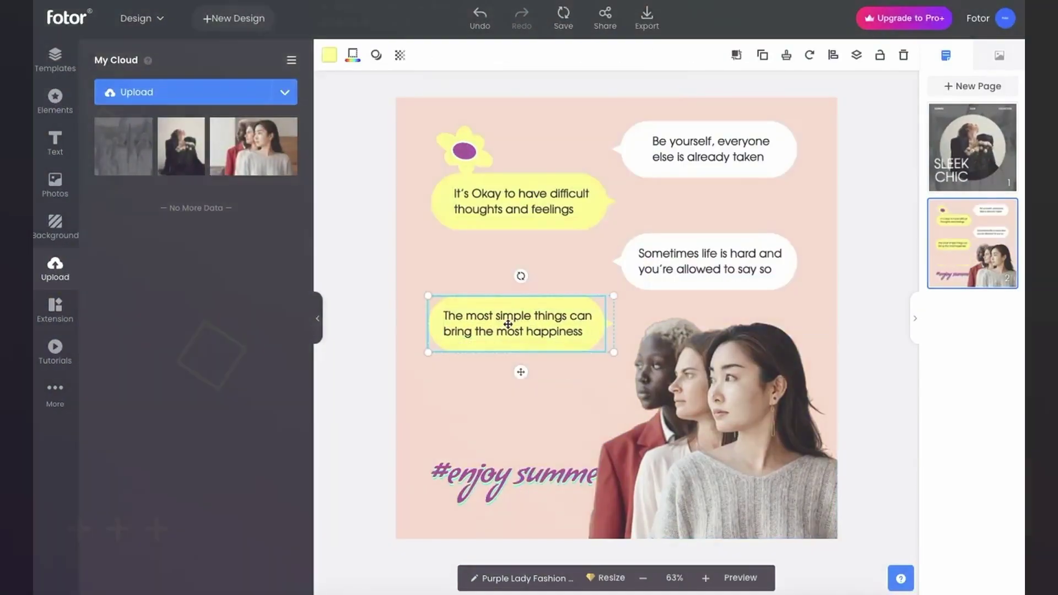
# Step: Make both yellow speech bubbles black with white text
pyautogui.click(559, 182)
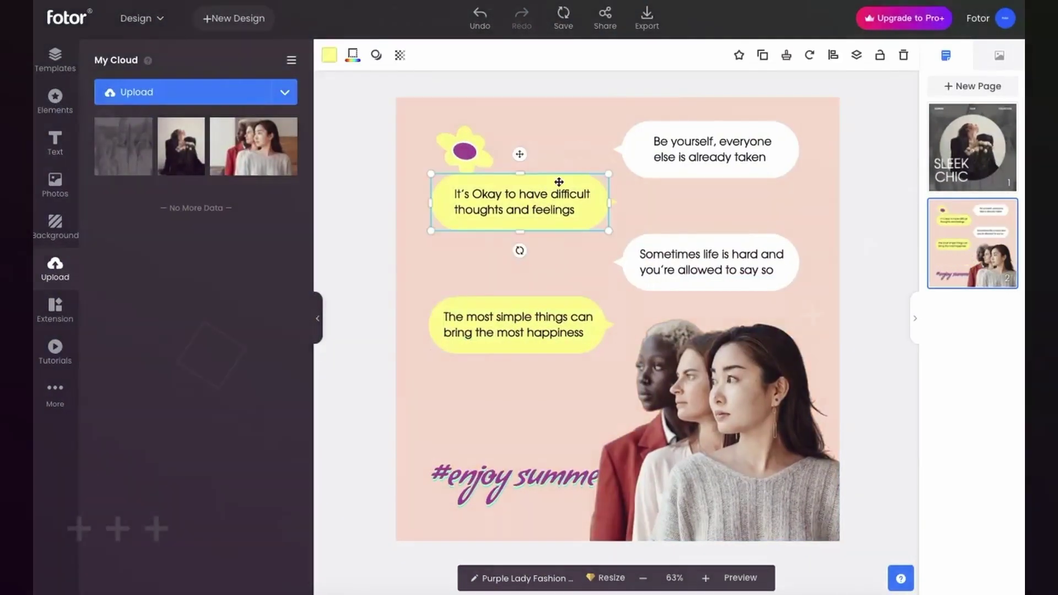
pyautogui.click(328, 62)
pyautogui.click(104, 154)
pyautogui.click(518, 205)
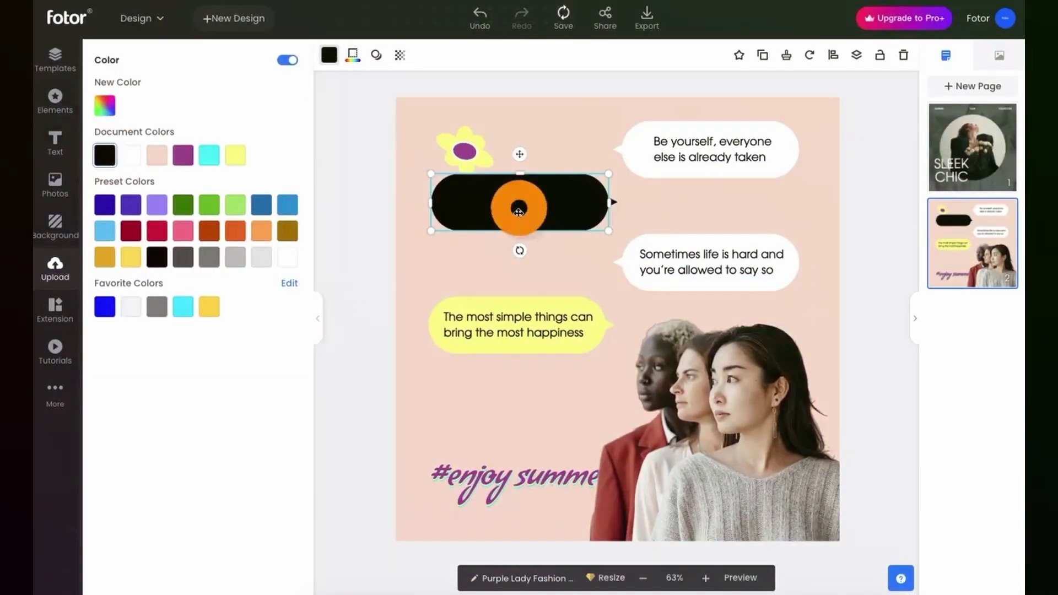
pyautogui.click(482, 56)
pyautogui.click(130, 155)
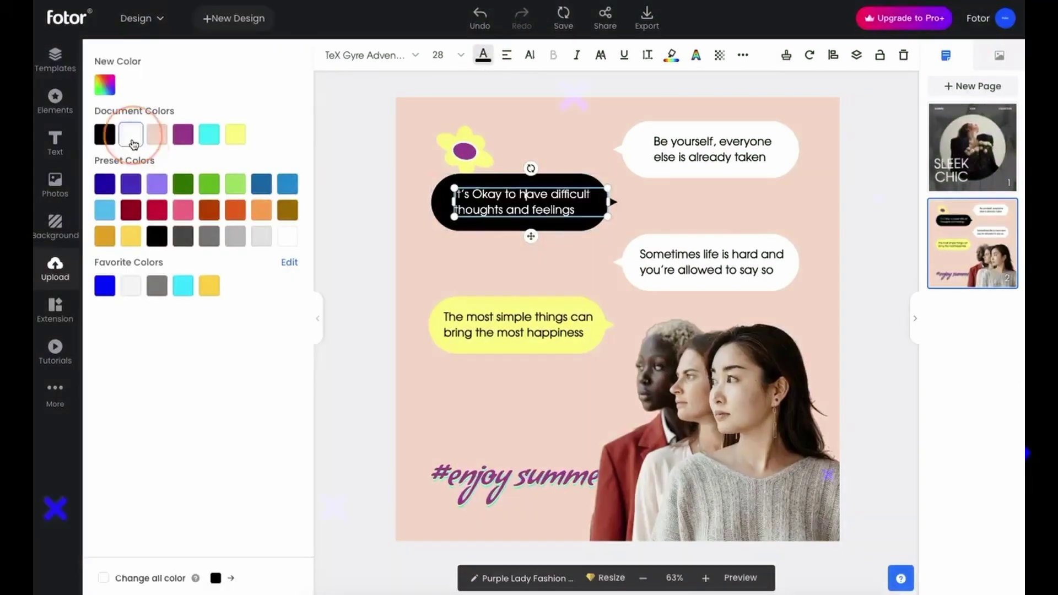
pyautogui.click(519, 325)
pyautogui.click(104, 155)
pyautogui.click(518, 325)
pyautogui.click(483, 55)
pyautogui.click(137, 140)
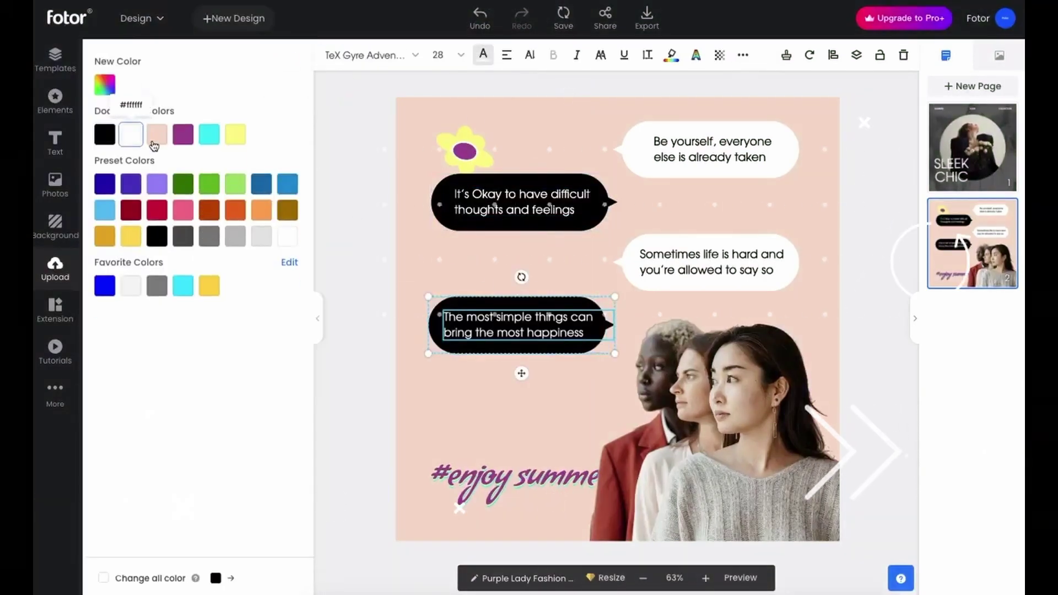
# Step: Search the elements library for 'flower' and add the white flower to the design
pyautogui.click(465, 150)
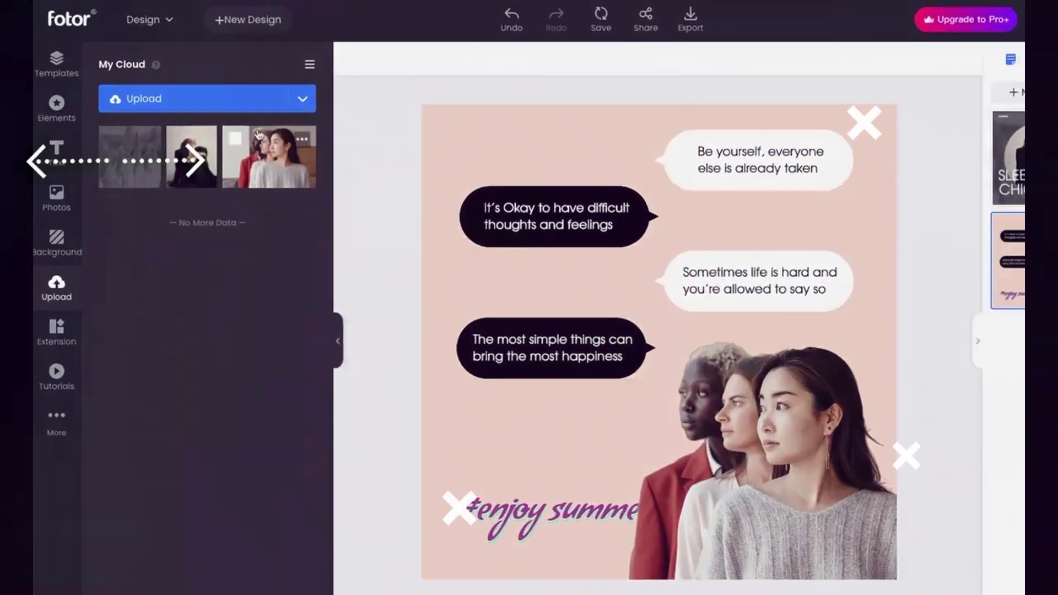
pyautogui.click(54, 105)
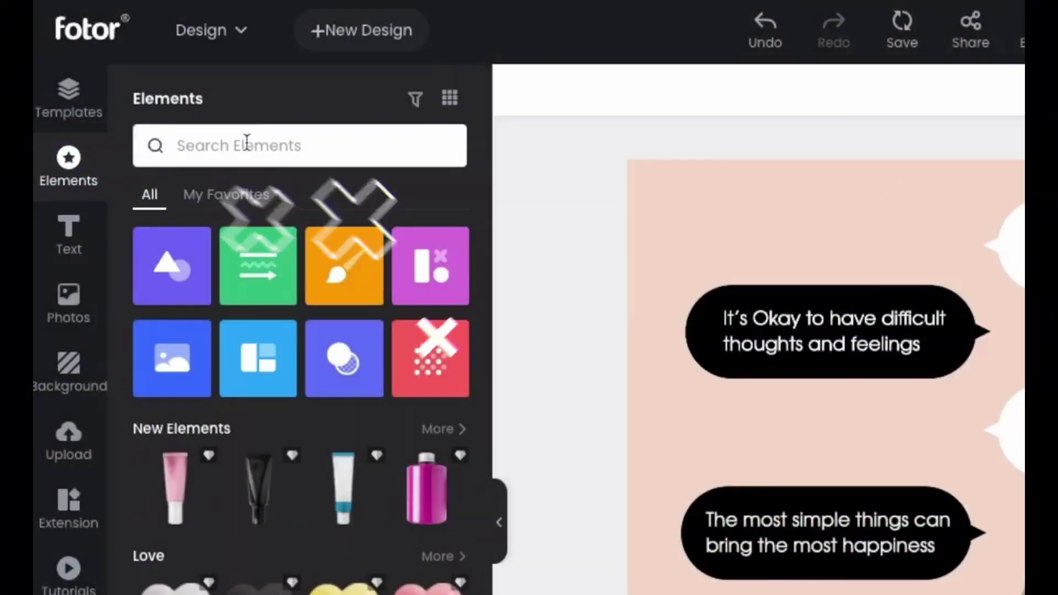
pyautogui.click(245, 145)
pyautogui.write('flower')
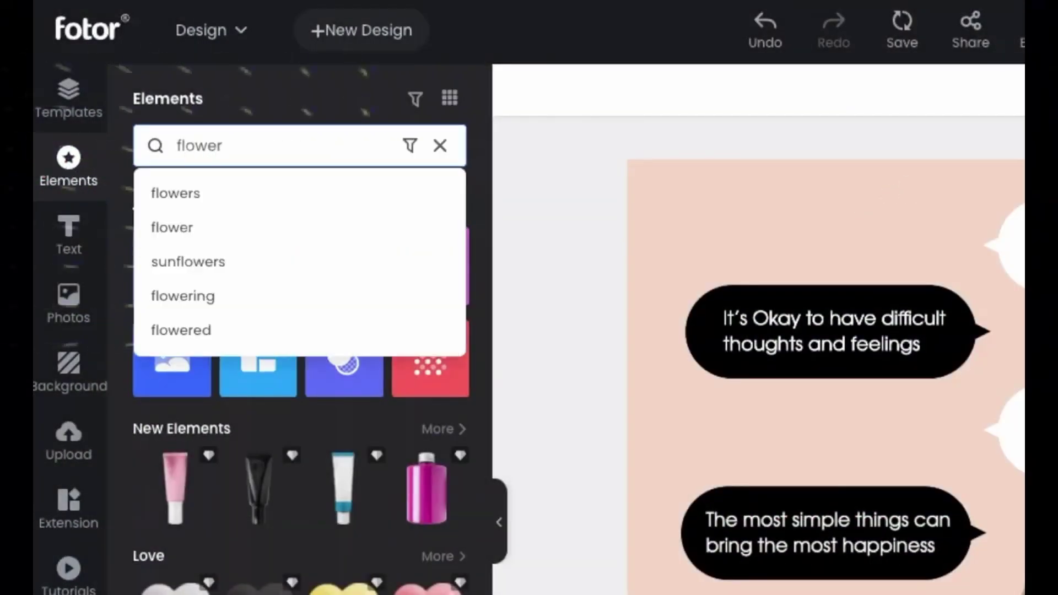
pyautogui.press('Return')
pyautogui.scroll(-5, 282, 283)
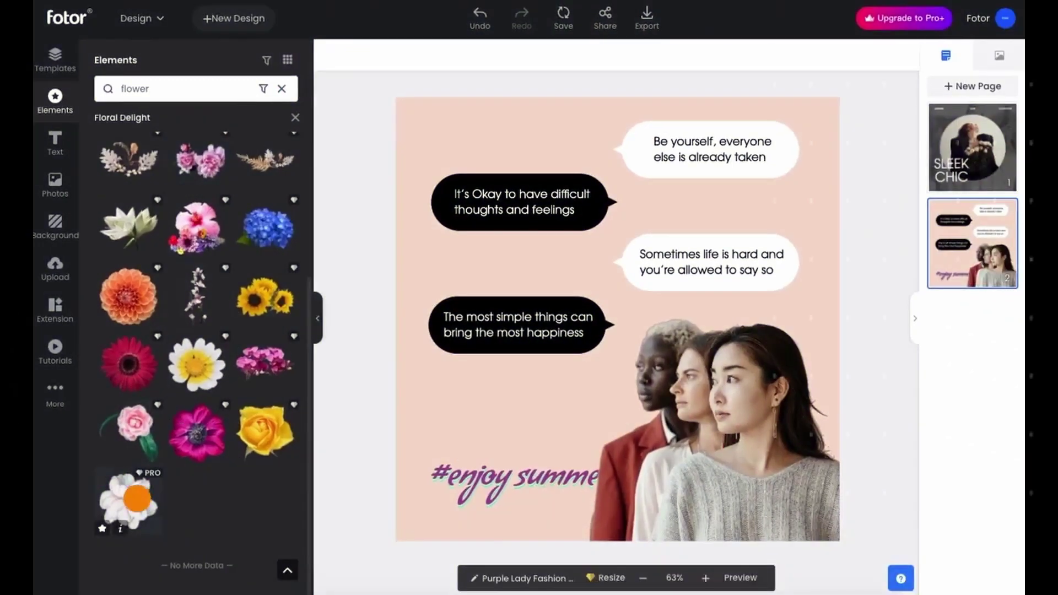
pyautogui.click(128, 500)
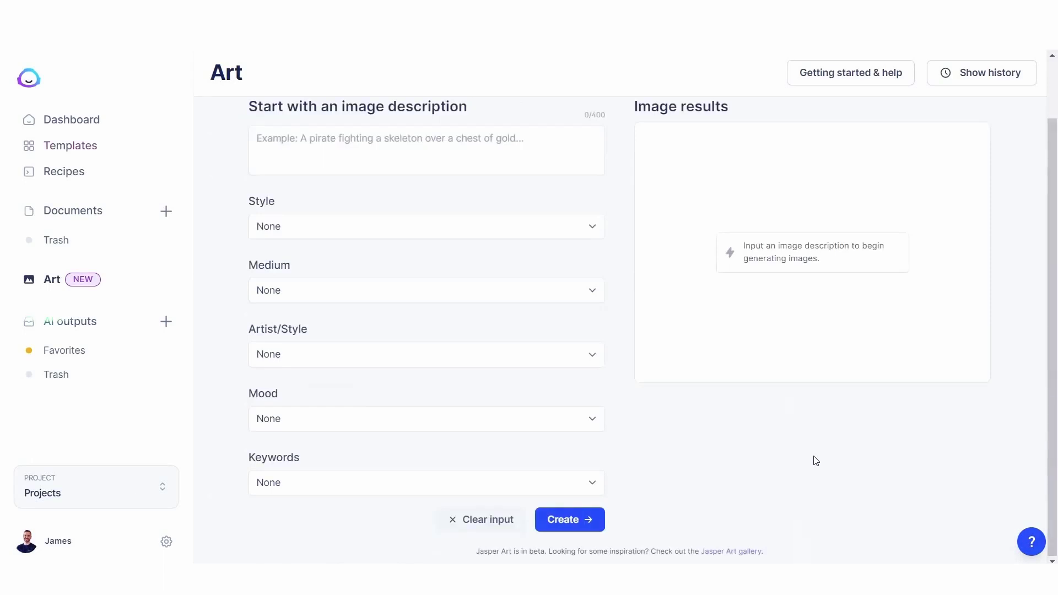
# Step: Enlarge the first generated pirate-fighting-a-skeleton image
pyautogui.scroll(1, 818, 461)
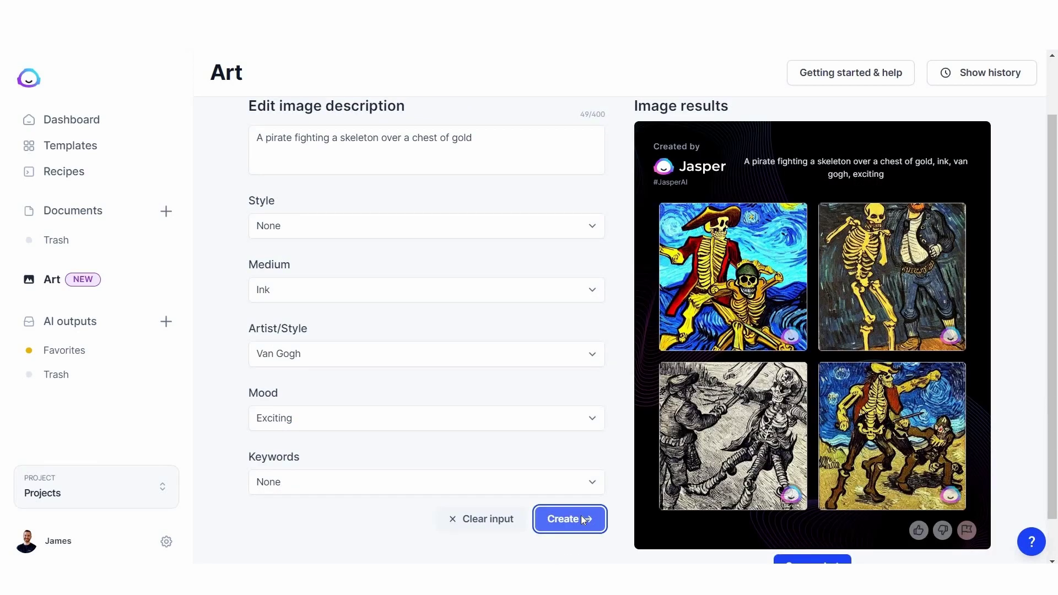
pyautogui.click(719, 301)
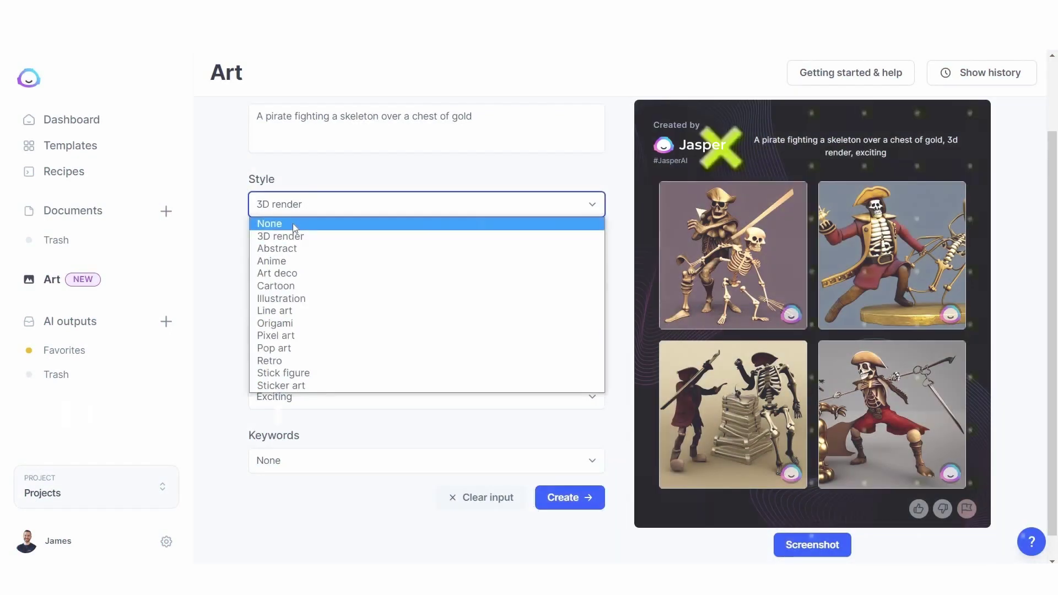
# Step: Set Style and Medium to None, choose Dr. Seuss as artist, and generate images
pyautogui.click(293, 223)
pyautogui.click(313, 270)
pyautogui.click(312, 283)
pyautogui.click(314, 332)
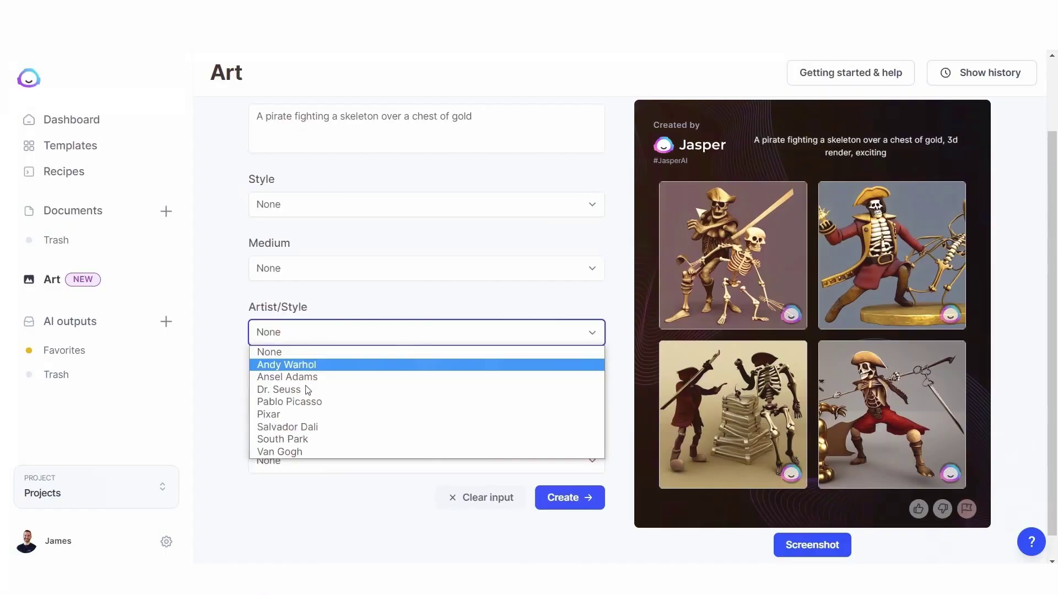
pyautogui.click(319, 389)
pyautogui.click(572, 498)
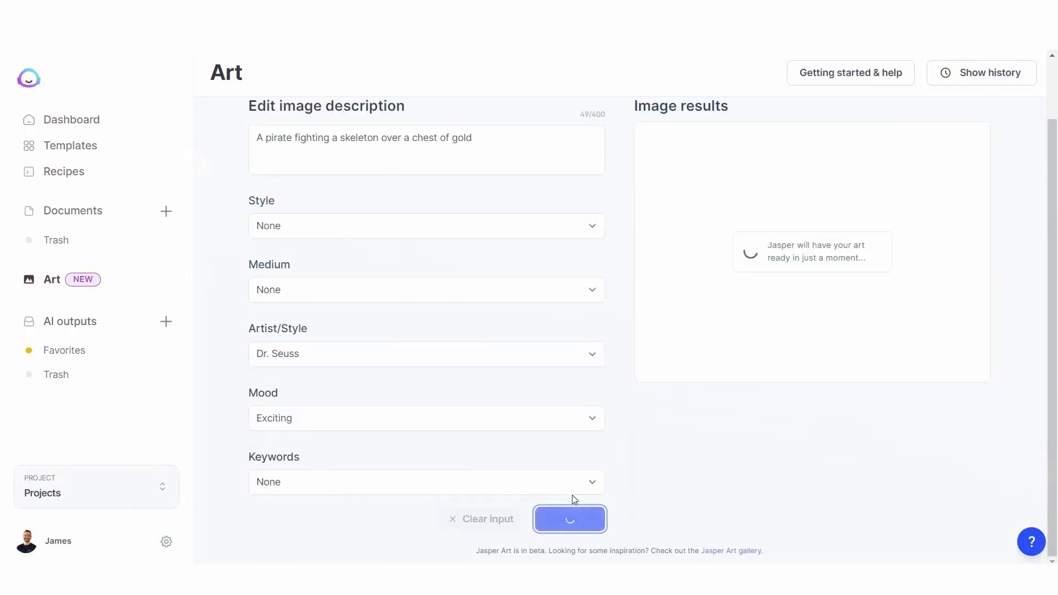
# Step: Preview two Dr. Seuss images enlarged, then regenerate with the next chosen artist style
pyautogui.click(725, 265)
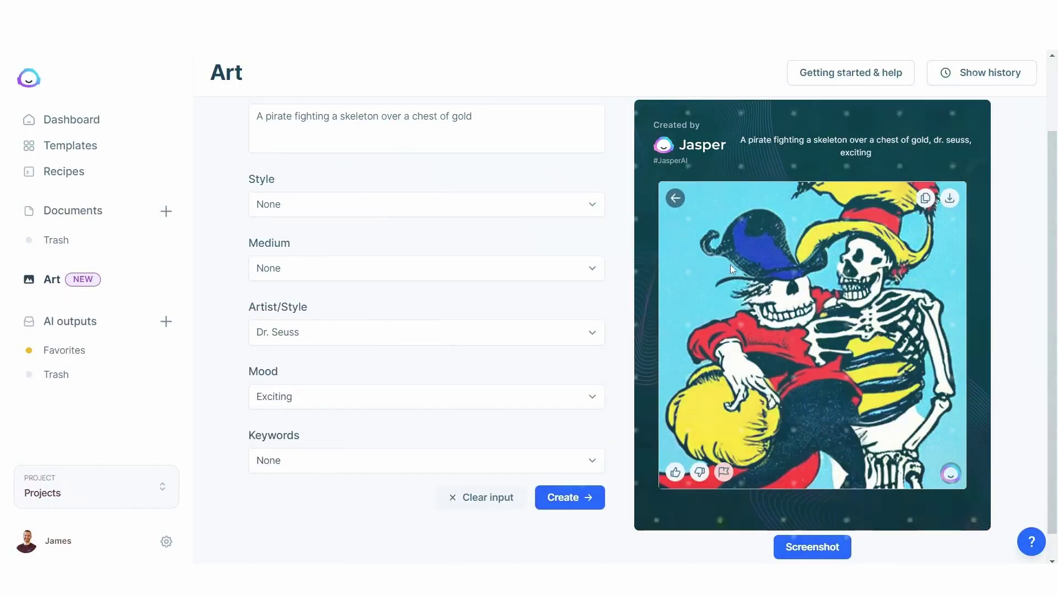
pyautogui.click(675, 198)
pyautogui.click(900, 418)
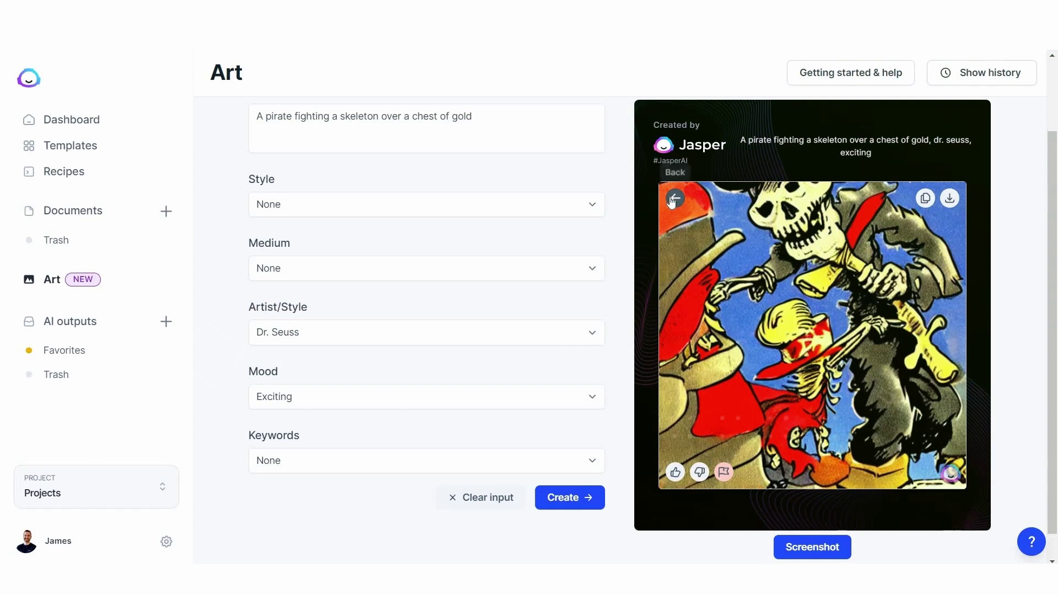
pyautogui.click(672, 200)
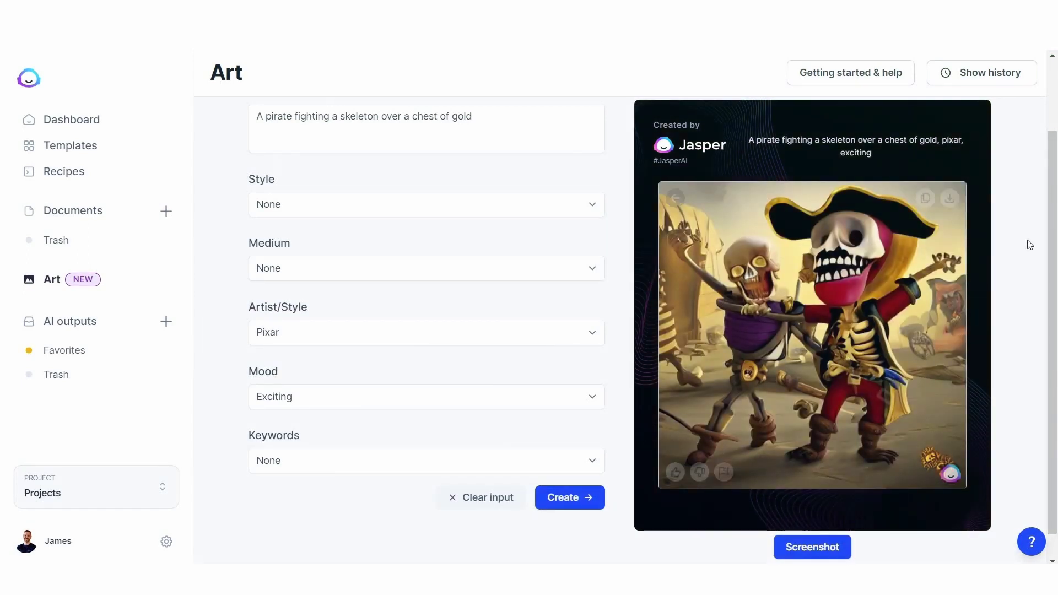
pyautogui.click(573, 499)
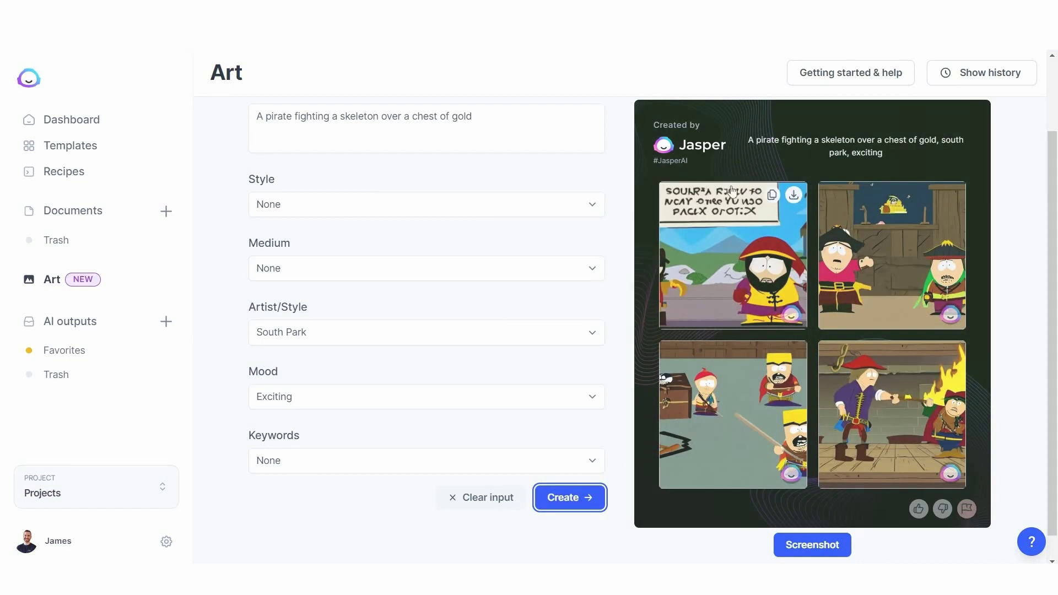
pyautogui.moveTo(688, 213)
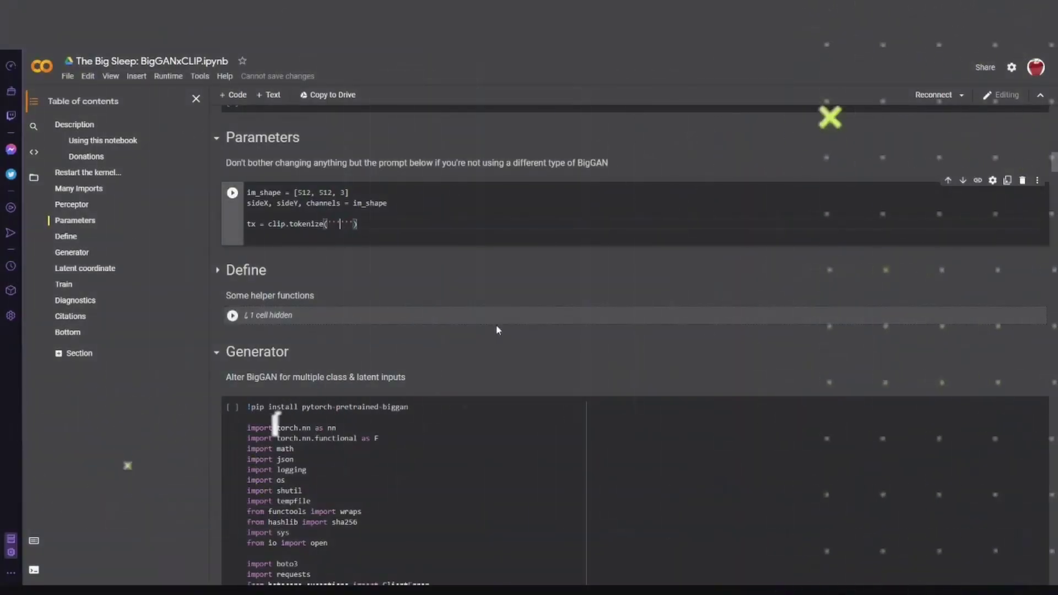
# Step: Delete the old prompt from the tokenize call and review the generated dog and grassy images
pyautogui.press('BackSpace')
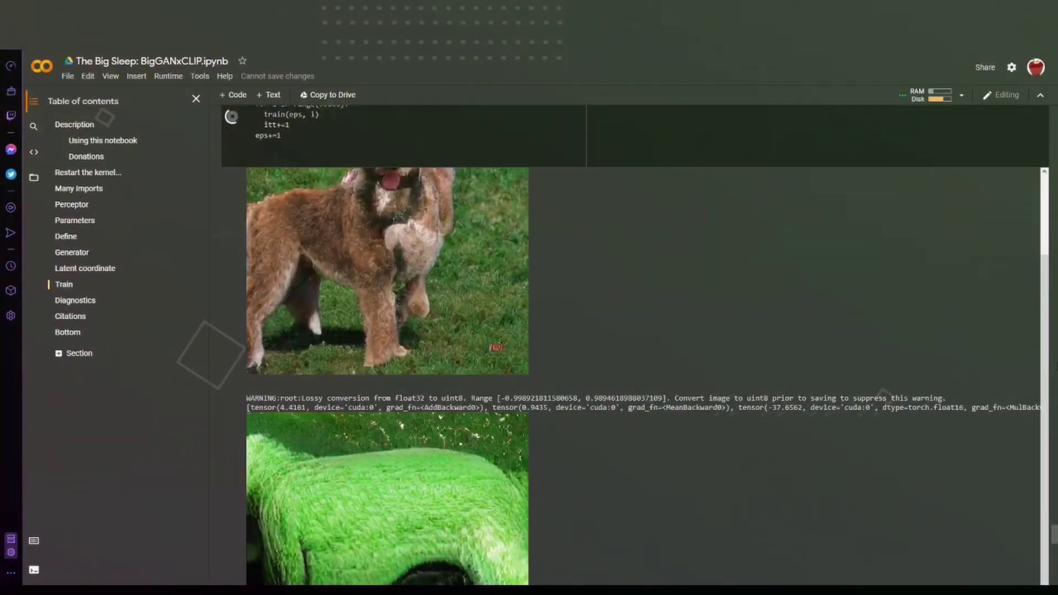
pyautogui.scroll(-1, 1031, 363)
pyautogui.scroll(-2, 1031, 364)
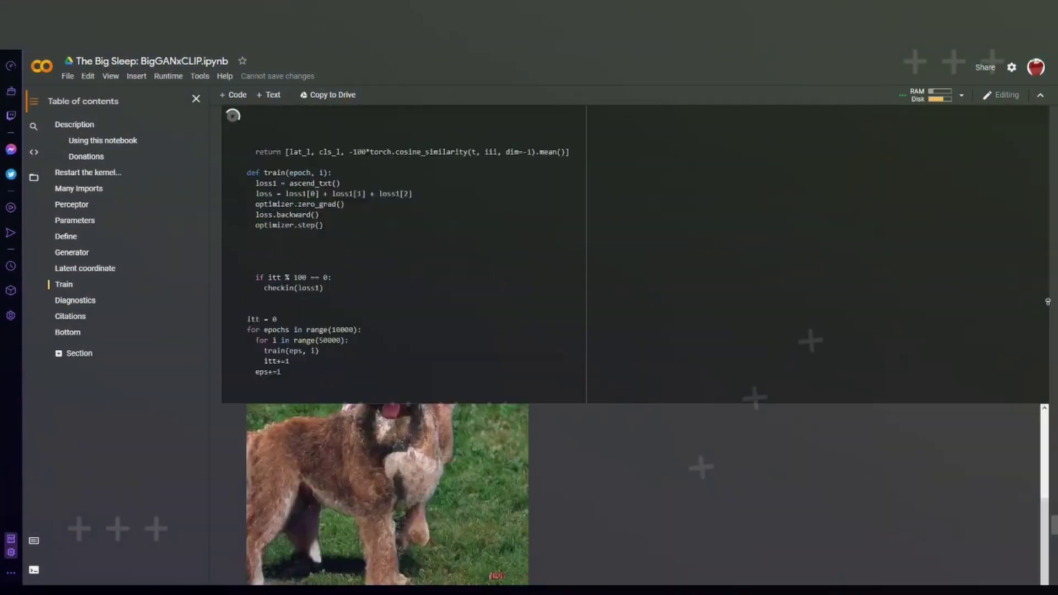
pyautogui.scroll(8, 1050, 308)
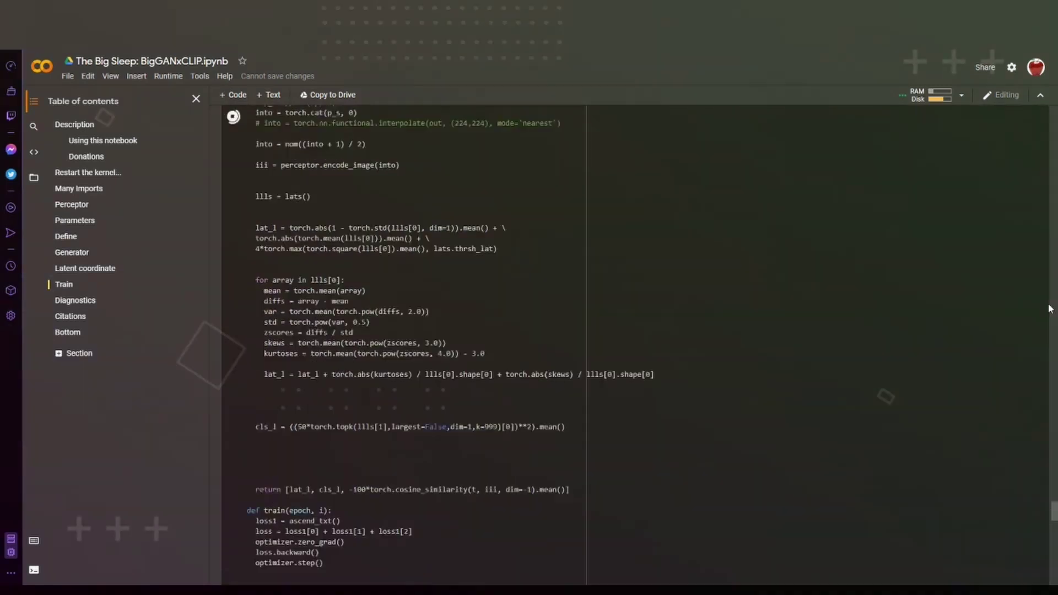
pyautogui.scroll(14, 1050, 309)
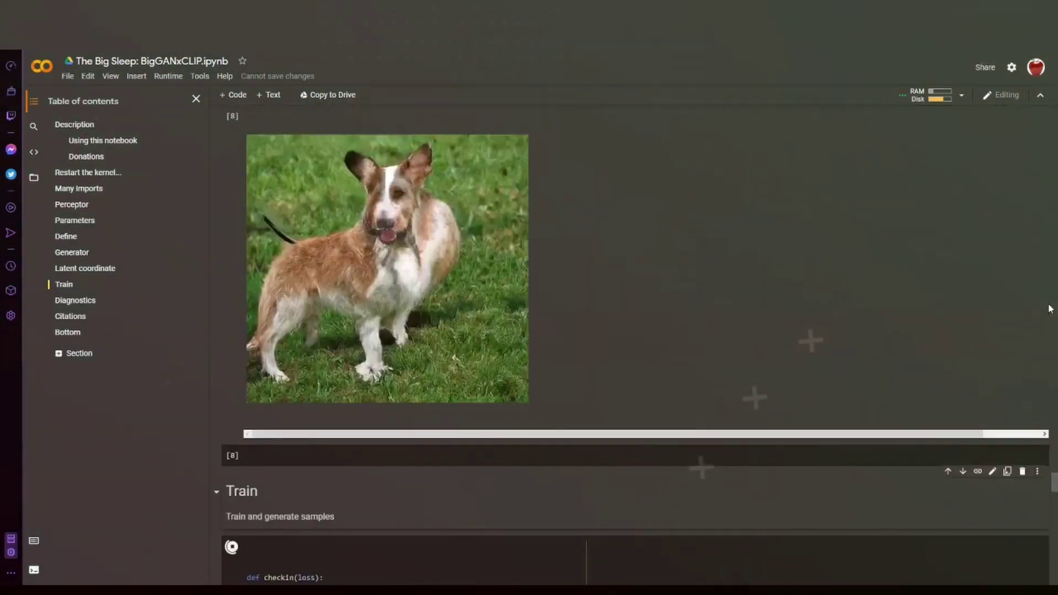
pyautogui.scroll(5, 1050, 309)
pyautogui.scroll(3, 1050, 309)
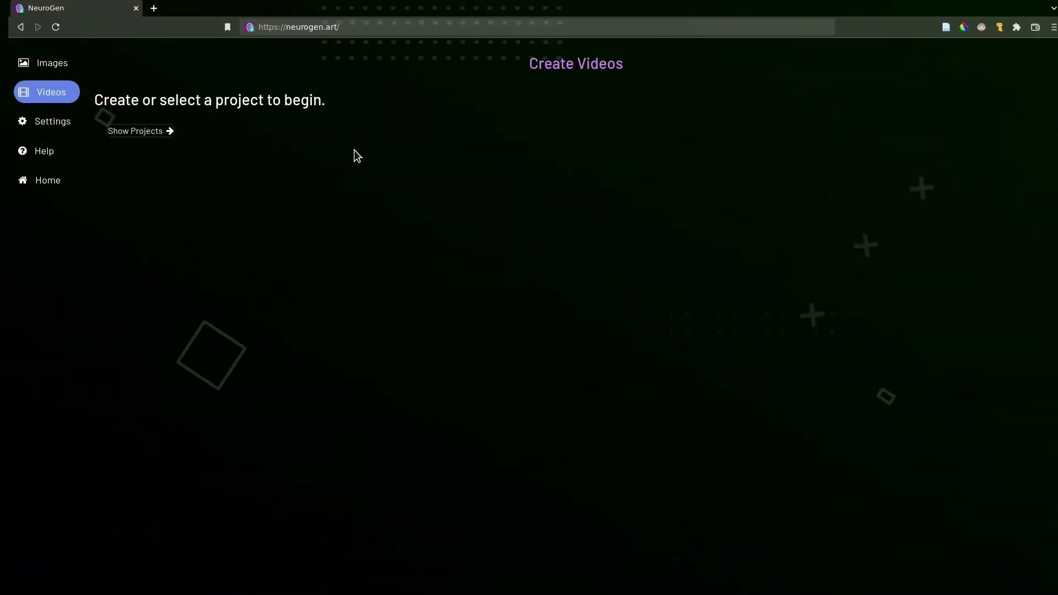
# Step: Go full screen, browse the 17 video projects and 9 rendered videos, then start a new project
pyautogui.press('F11')
pyautogui.click(141, 92)
pyautogui.scroll(-5, 273, 190)
pyautogui.scroll(10, 272, 190)
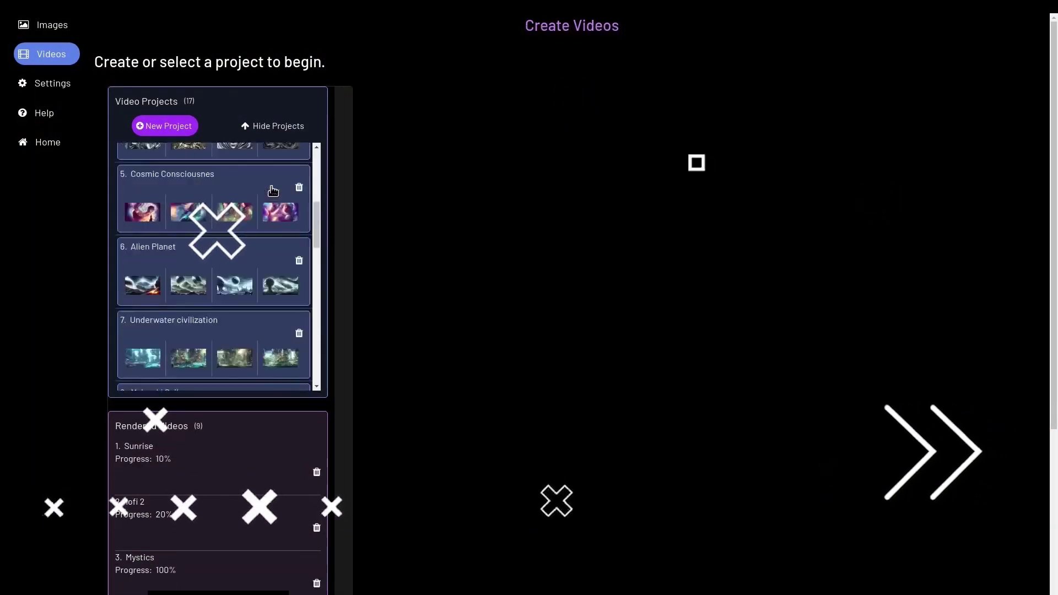
pyautogui.scroll(-4, 398, 260)
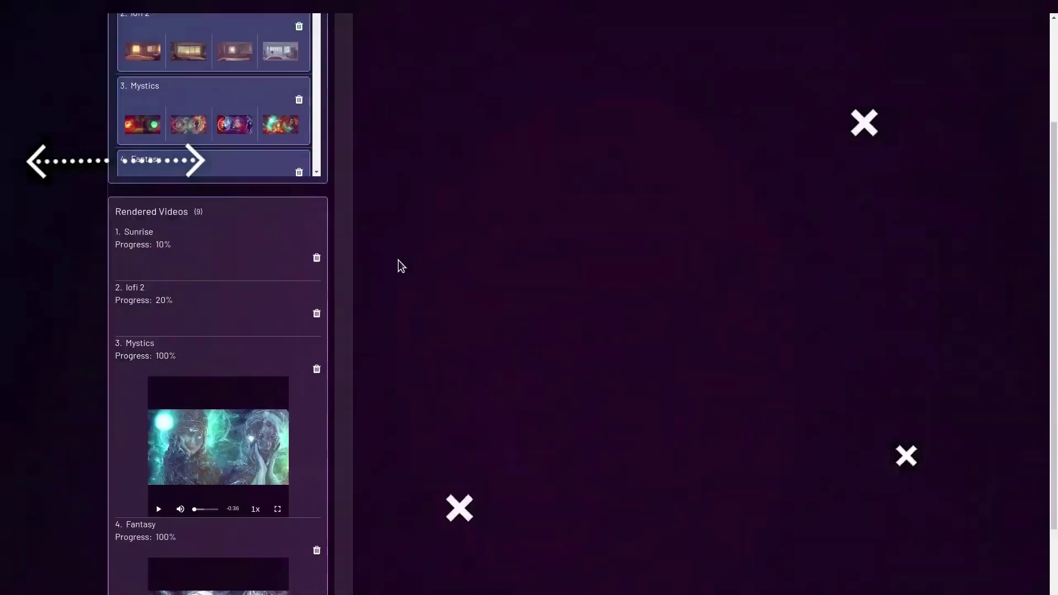
pyautogui.scroll(-2, 230, 290)
pyautogui.scroll(-10, 230, 290)
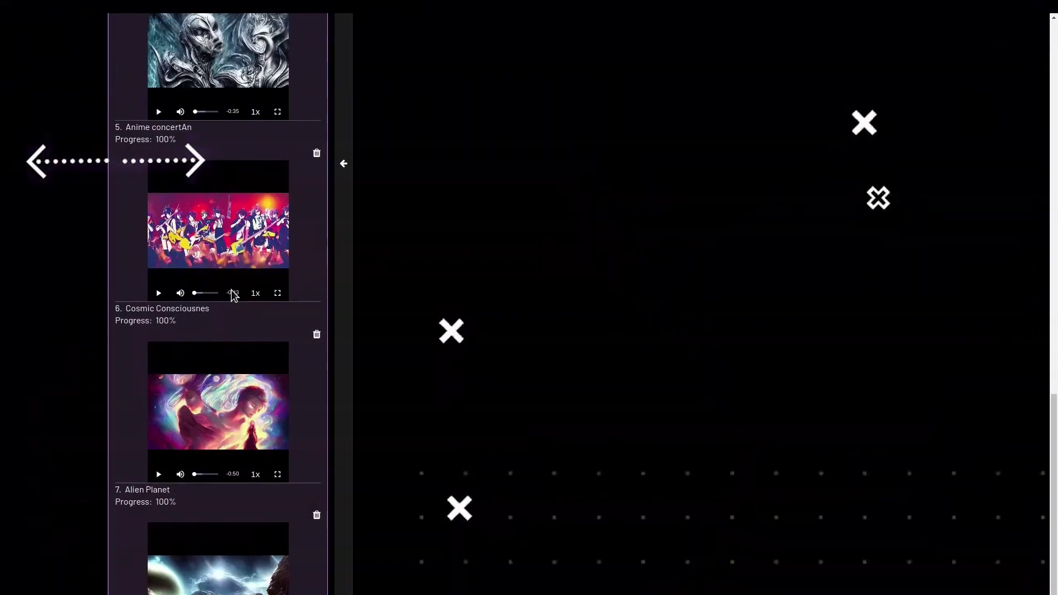
pyautogui.scroll(15, 232, 296)
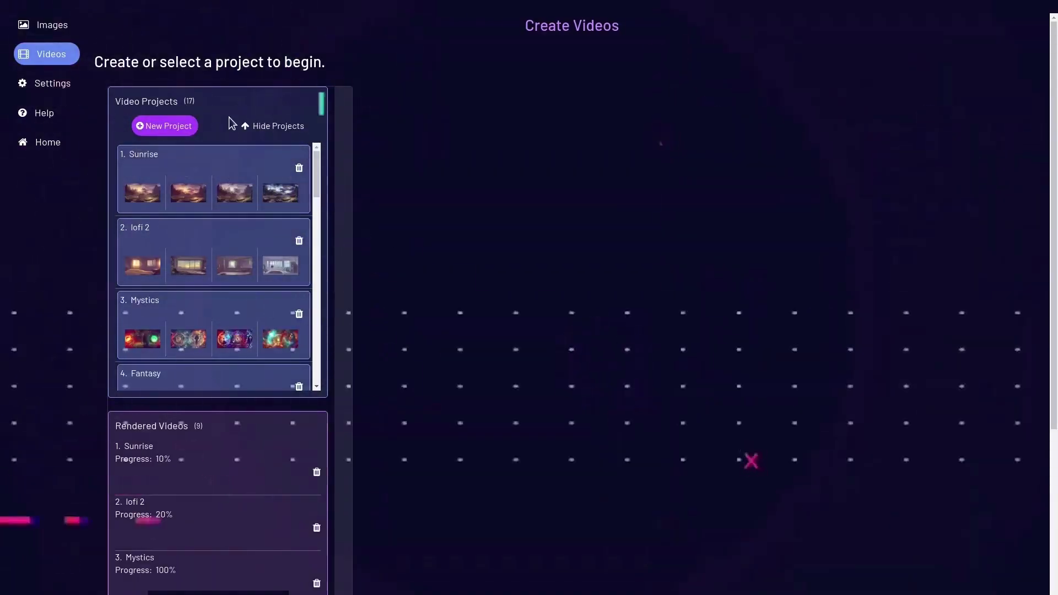
pyautogui.click(174, 129)
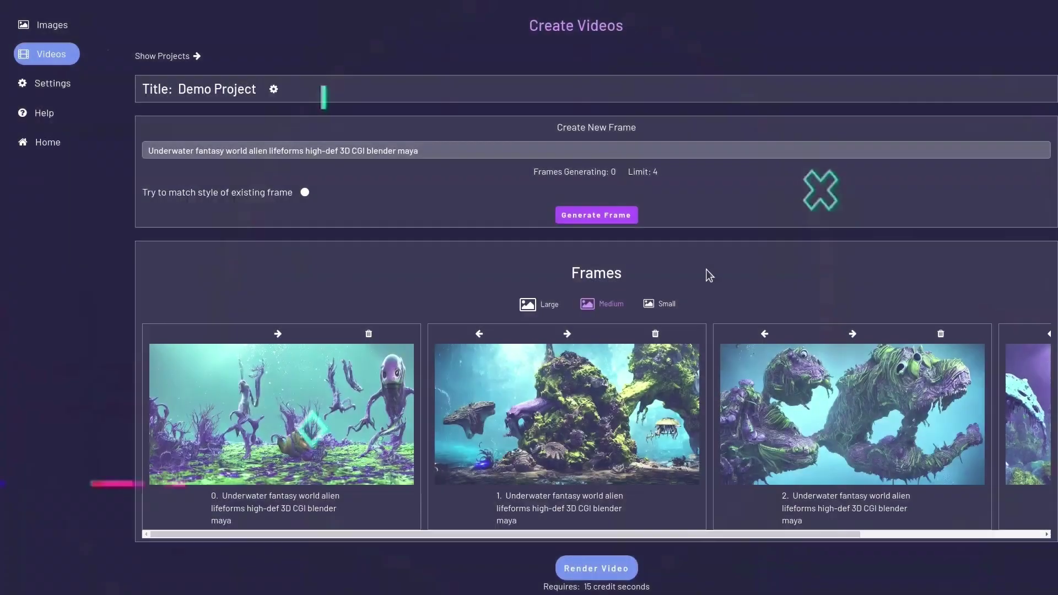
# Step: Toggle Demo Project frames to Large then Medium, and generate the cute underwater robots frame
pyautogui.scroll(-1, 706, 276)
pyautogui.hscroll(5, 702, 297)
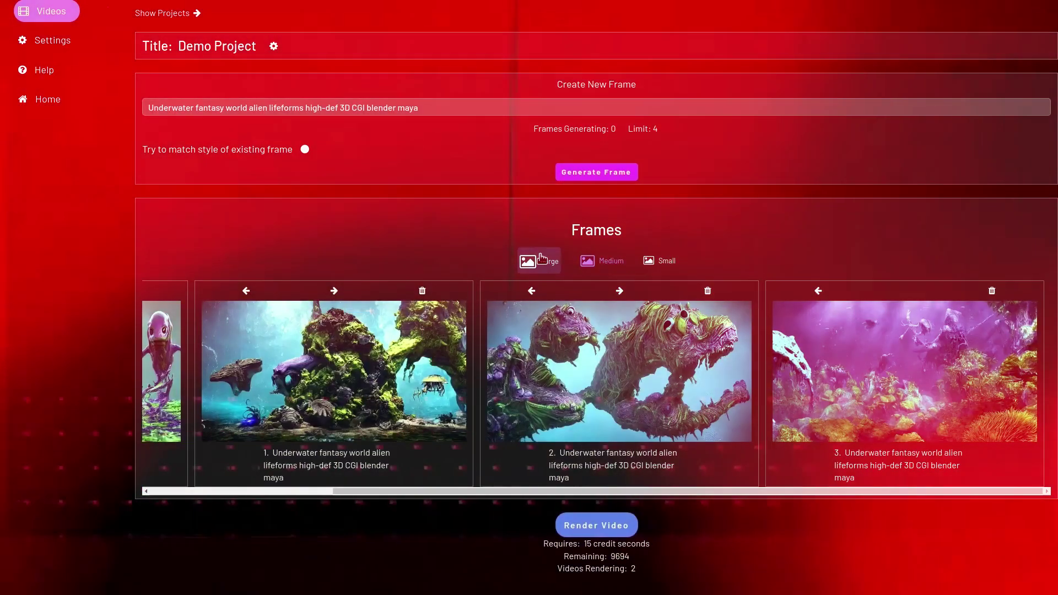
pyautogui.click(549, 266)
pyautogui.scroll(-2, 498, 378)
pyautogui.hscroll(5, 551, 331)
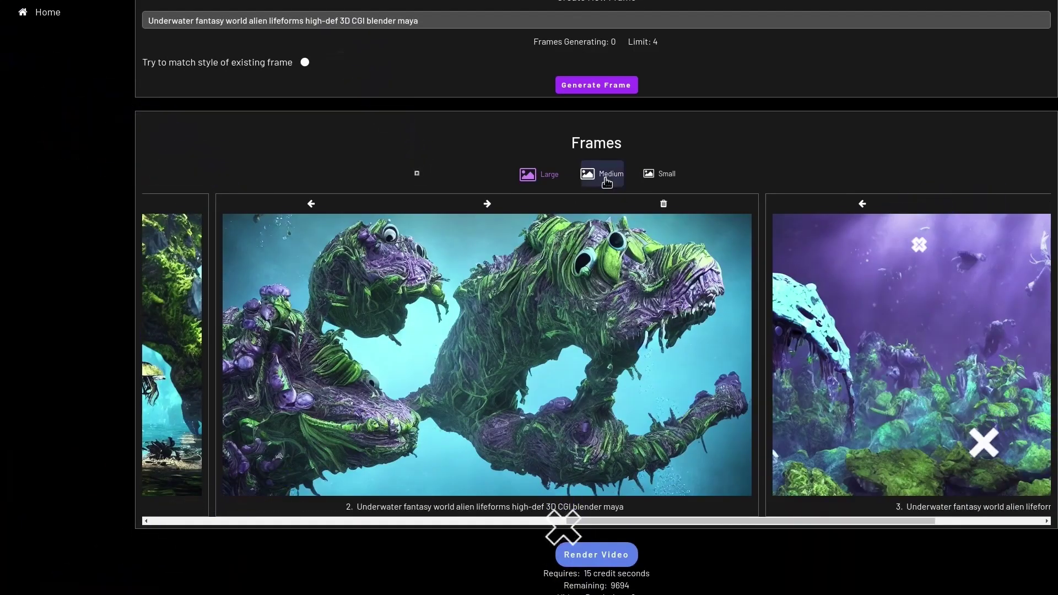
pyautogui.click(607, 174)
pyautogui.hscroll(-5, 467, 282)
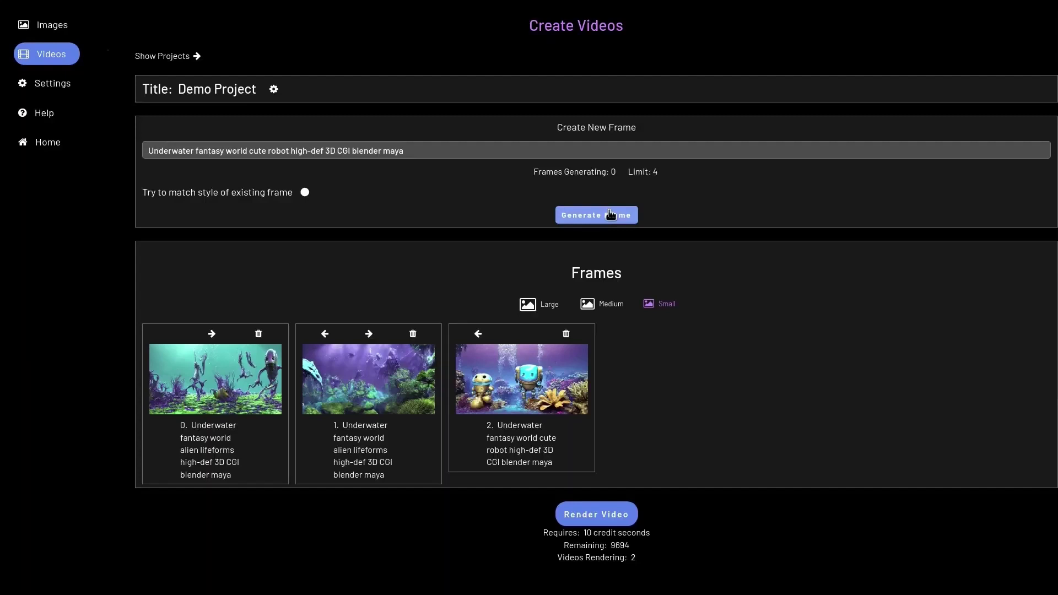
pyautogui.click(611, 215)
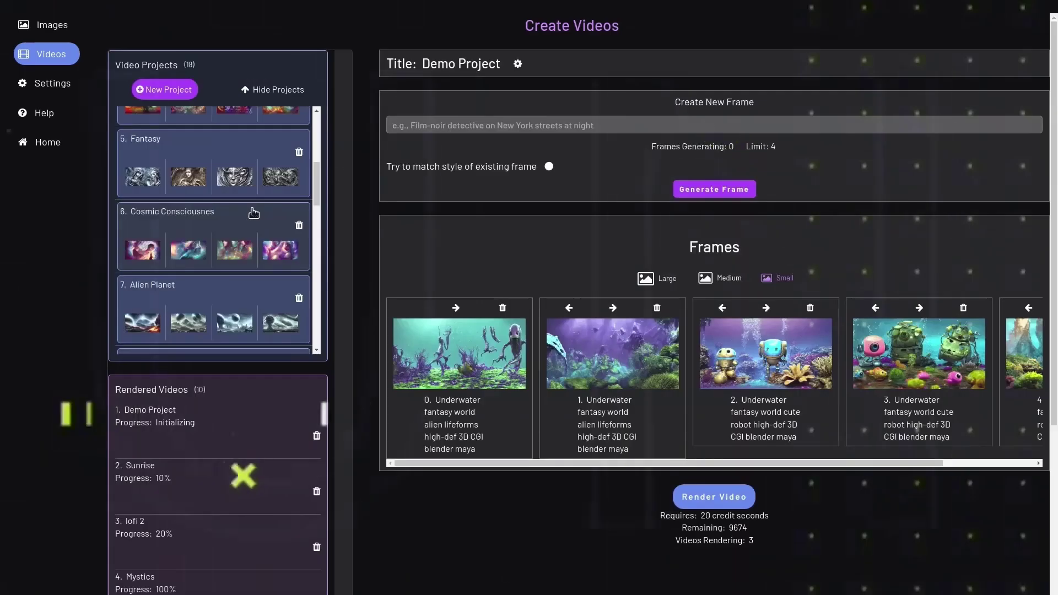
# Step: Open Cosmic Consciousnes at Medium frame size and play one of its rendered videos full screen
pyautogui.click(255, 208)
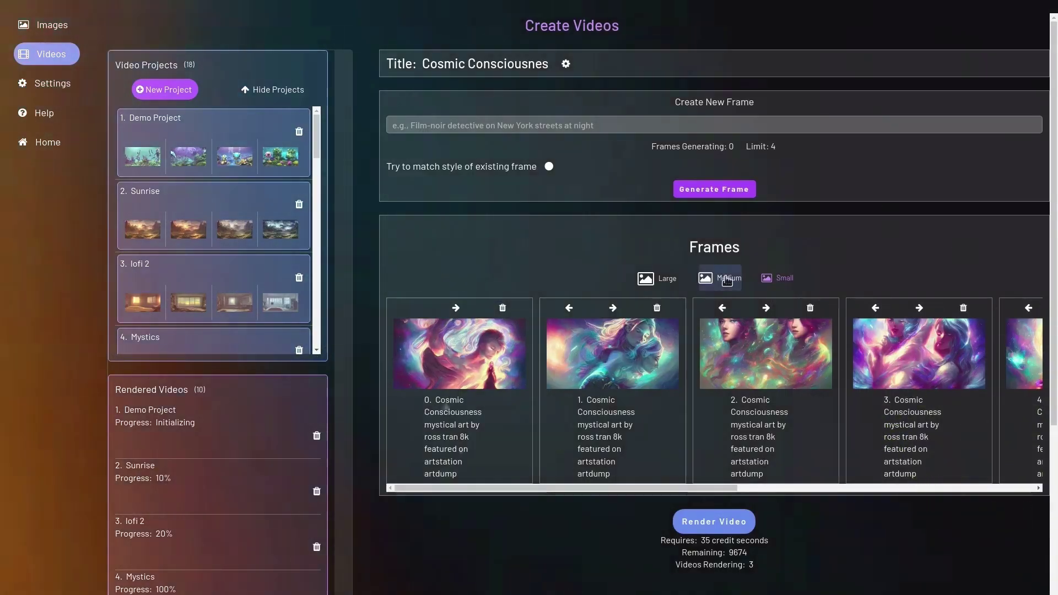
pyautogui.click(727, 279)
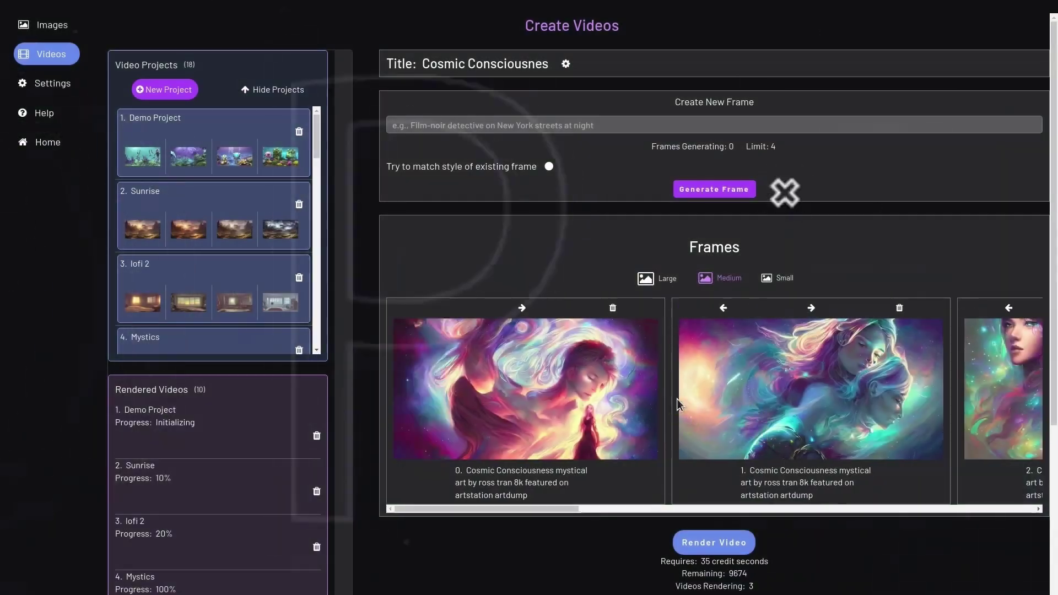
pyautogui.scroll(-9, 261, 389)
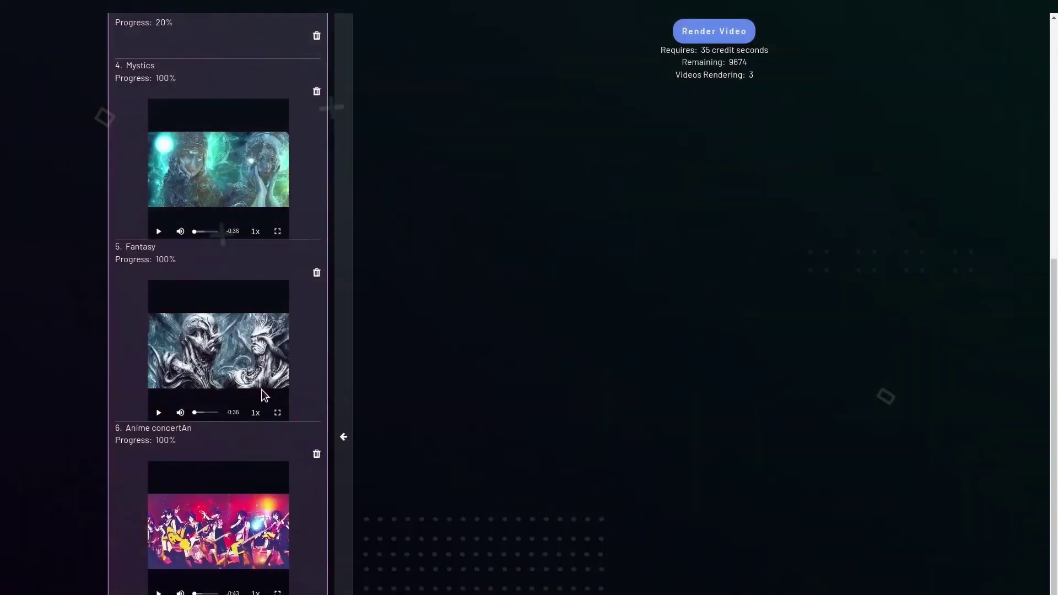
pyautogui.scroll(-5, 265, 395)
pyautogui.doubleClick(264, 394)
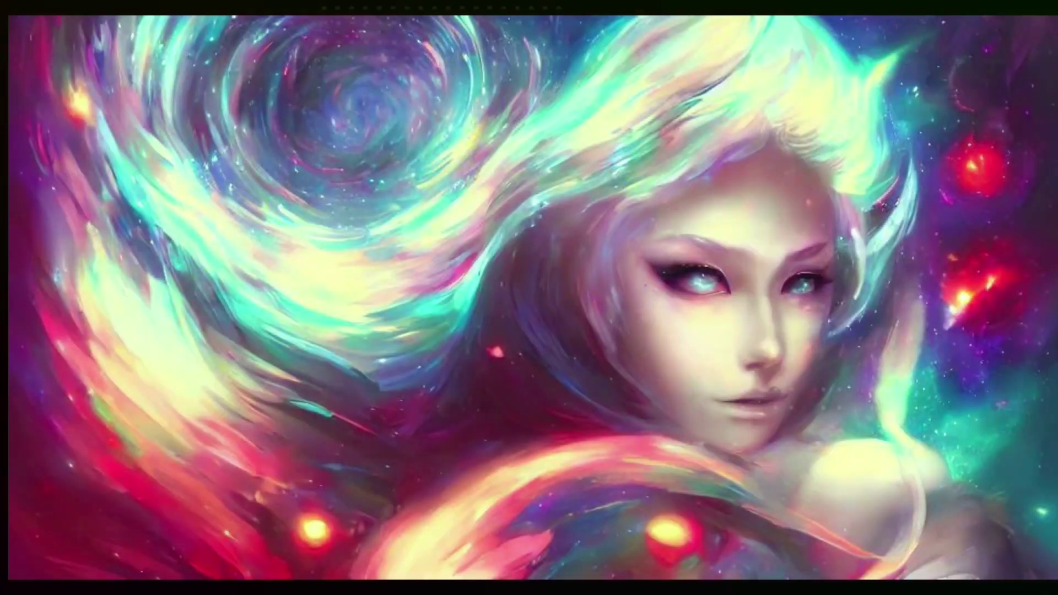
# Step: Exit full screen, seek rendered video 7 near its end, and play it in the list
pyautogui.press('Escape')
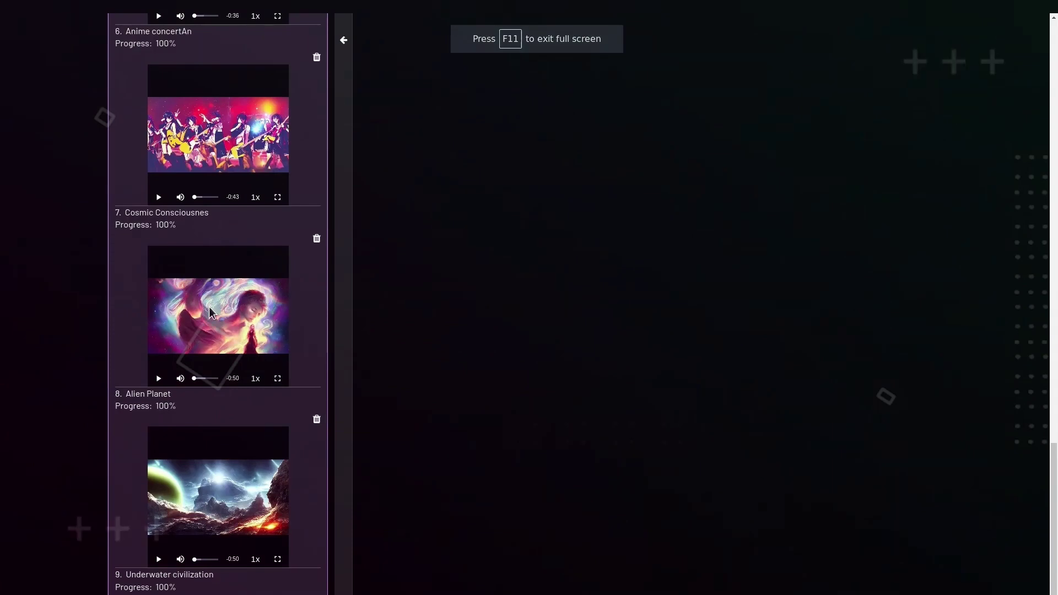
pyautogui.scroll(15, 391, 273)
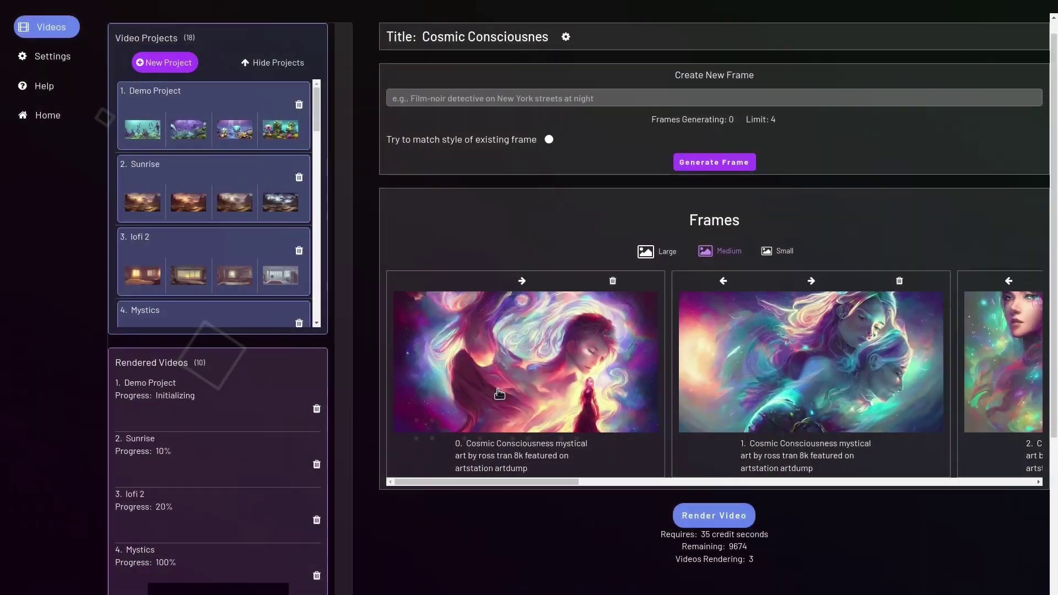
pyautogui.scroll(-15, 415, 518)
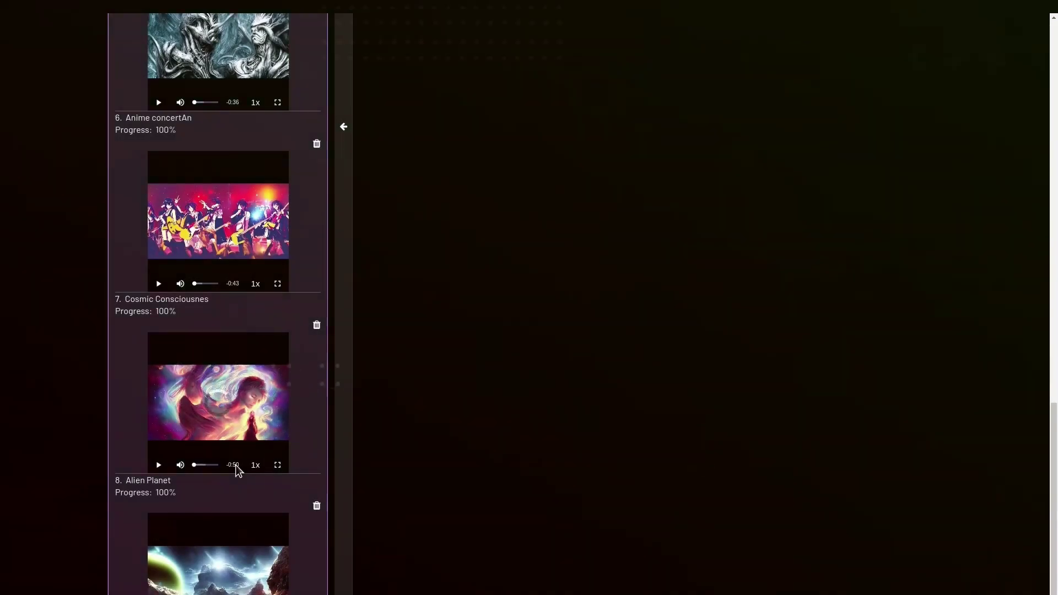
pyautogui.click(218, 465)
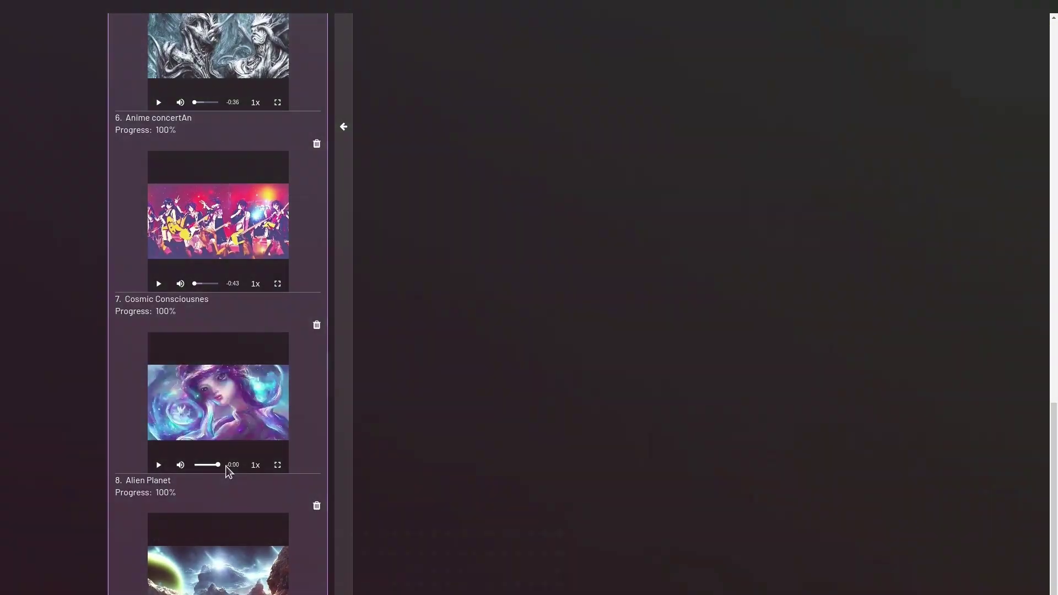
pyautogui.scroll(10, 710, 183)
pyautogui.scroll(-10, 361, 442)
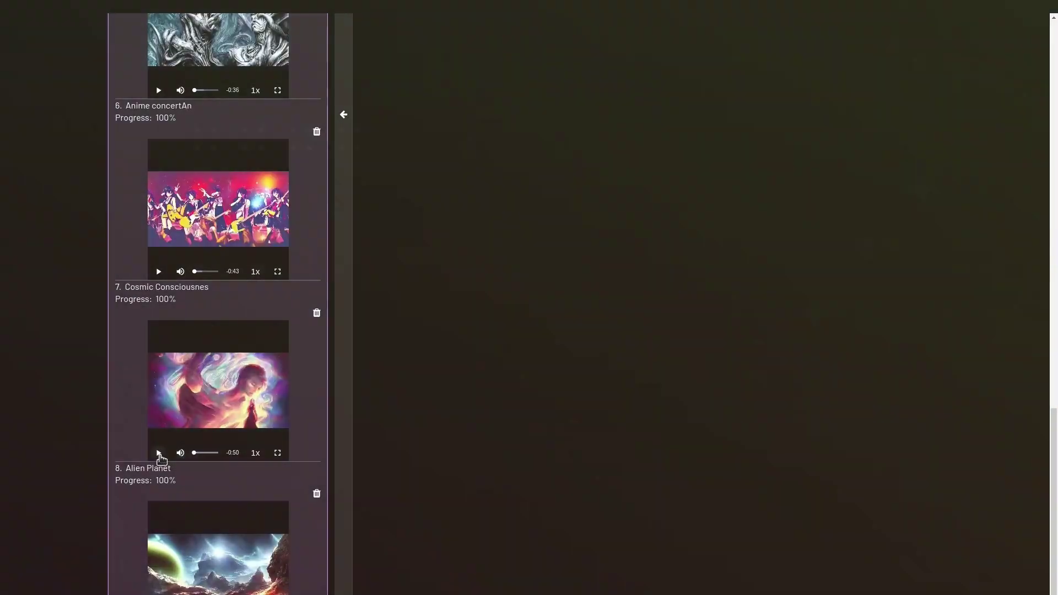
pyautogui.click(158, 452)
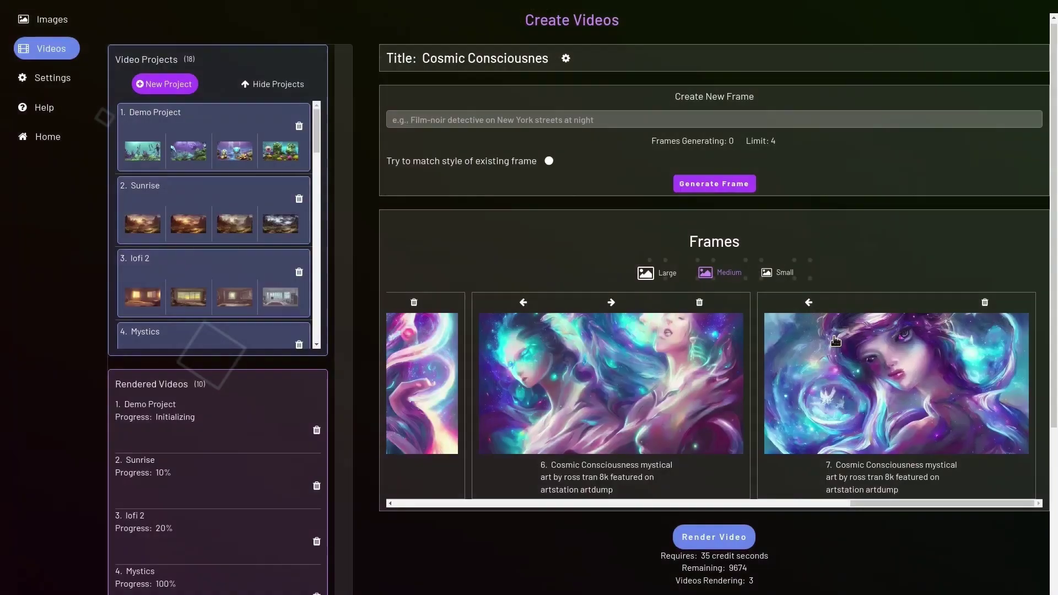
pyautogui.hscroll(-3, 836, 340)
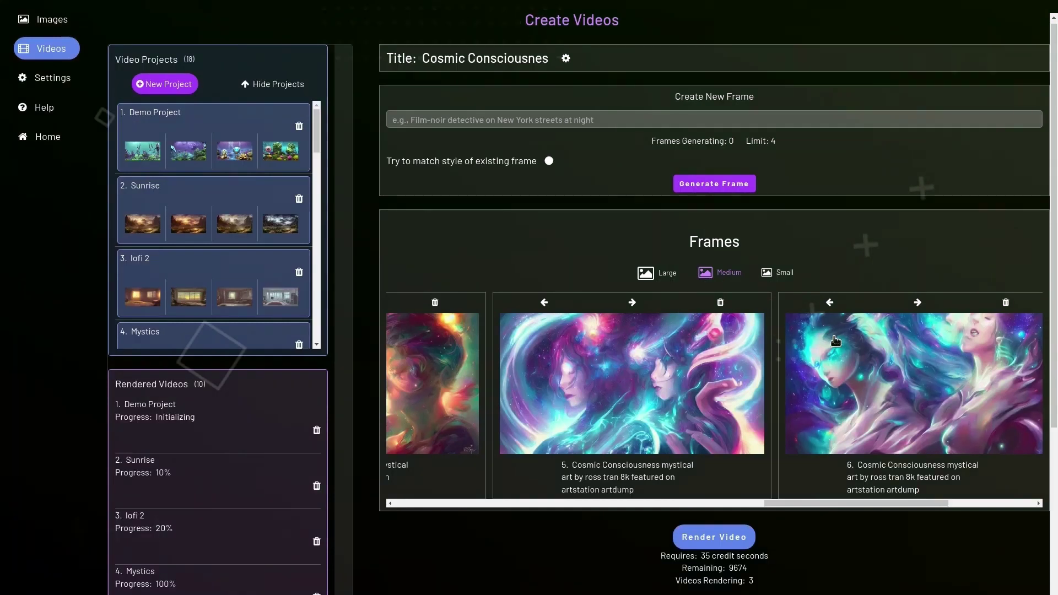
pyautogui.hscroll(-10, 836, 340)
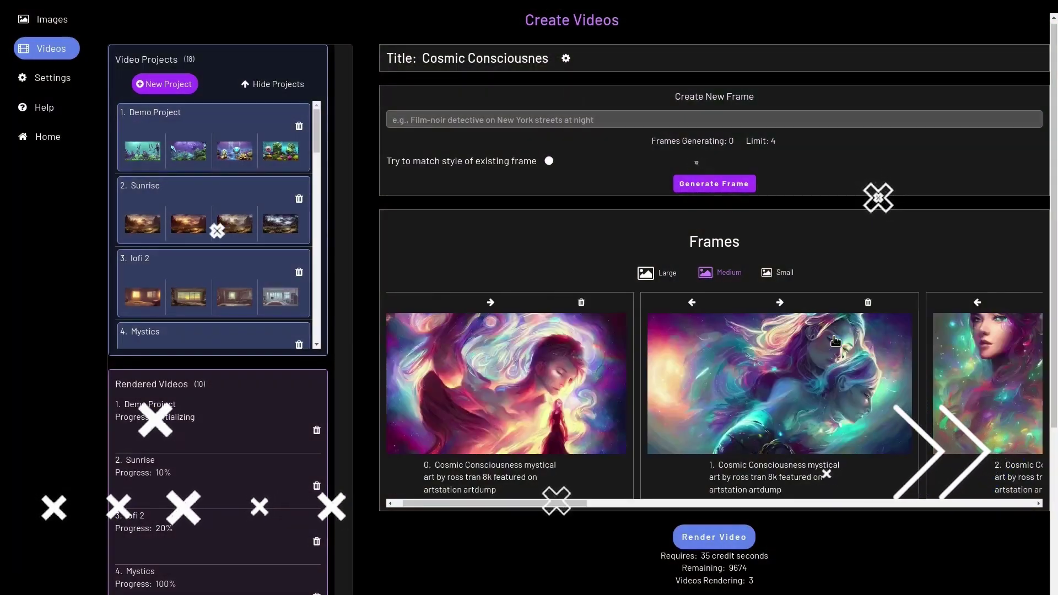
pyautogui.hscroll(-1, 836, 341)
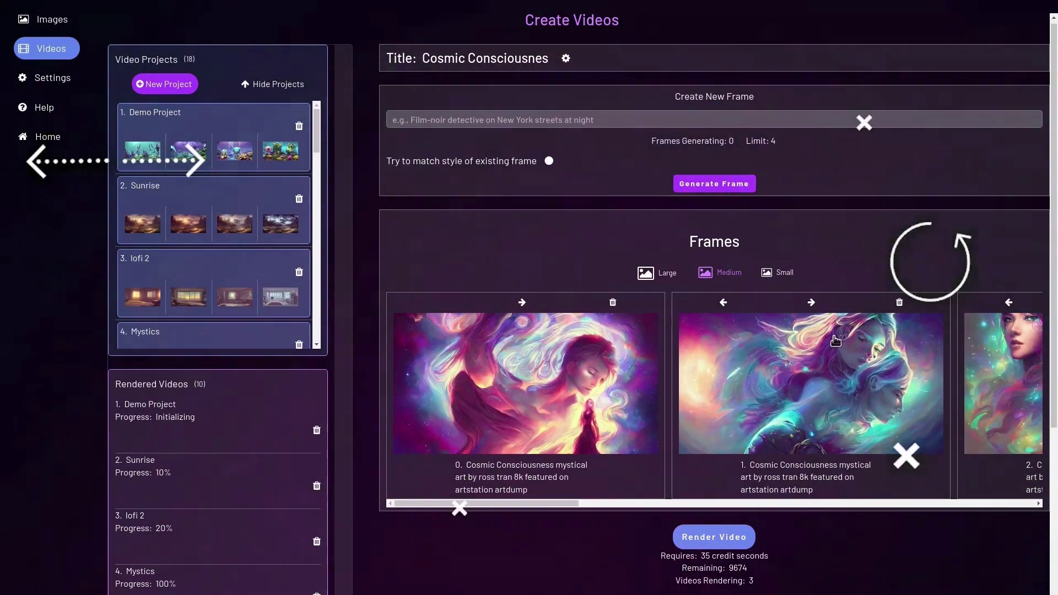